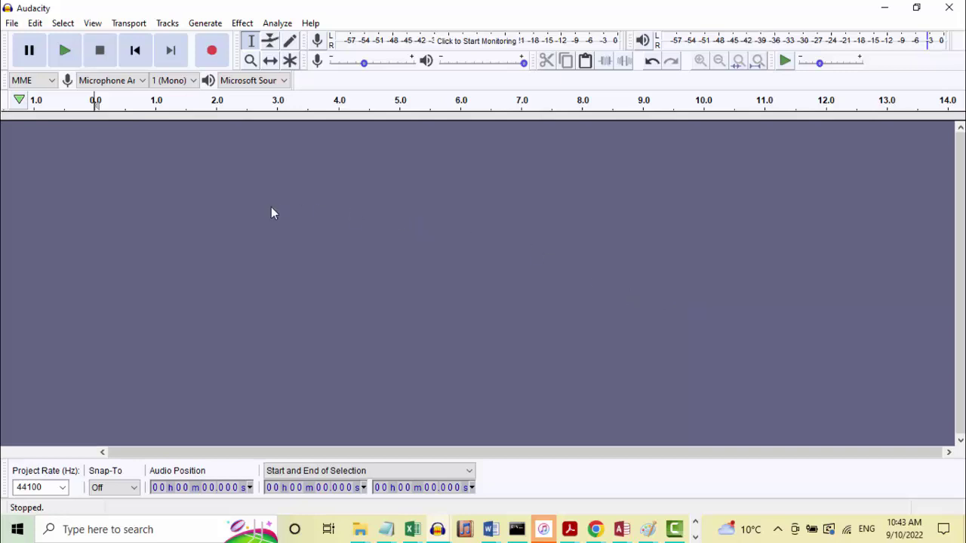
# - Play back the recorded Mix track and add a new label track below it
pyautogui.click(191, 193)
pyautogui.click(66, 53)
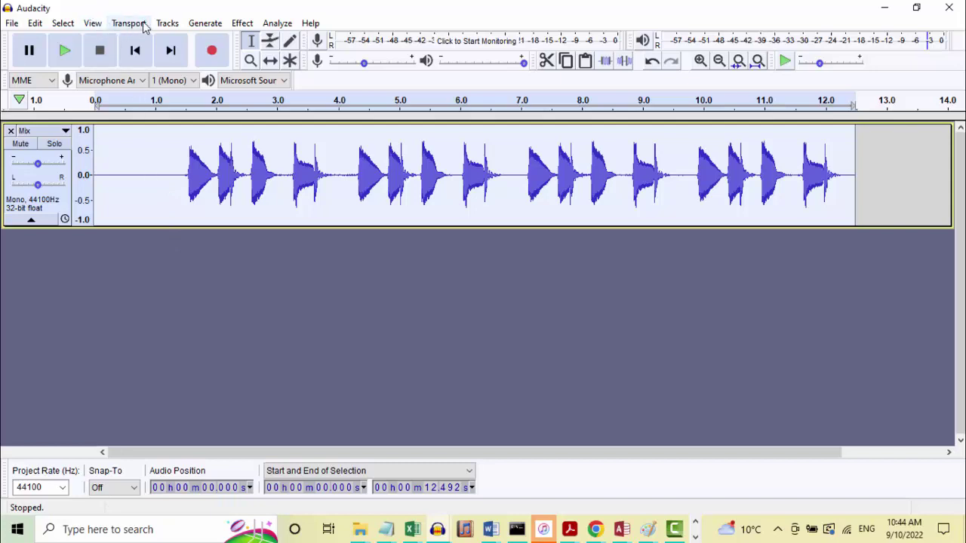
pyautogui.click(167, 24)
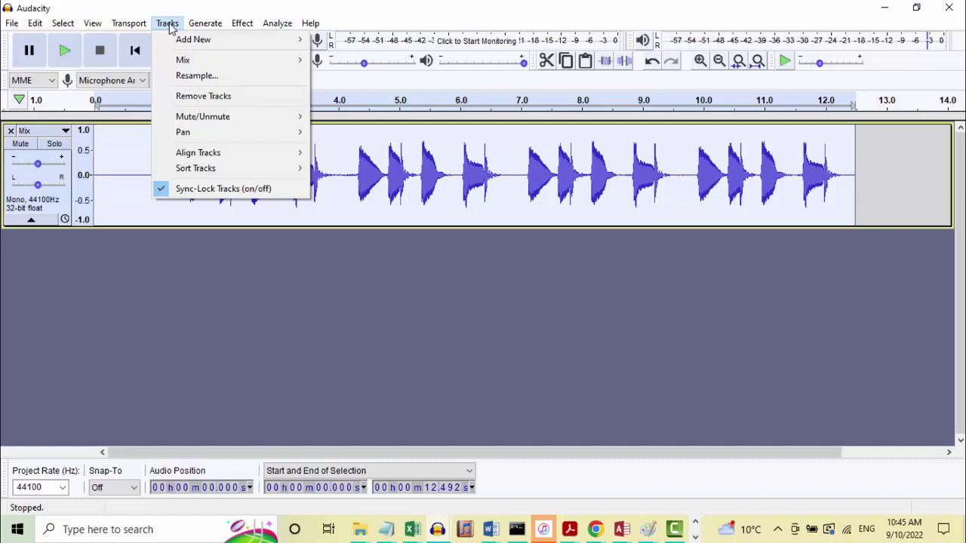
pyautogui.moveTo(202, 25)
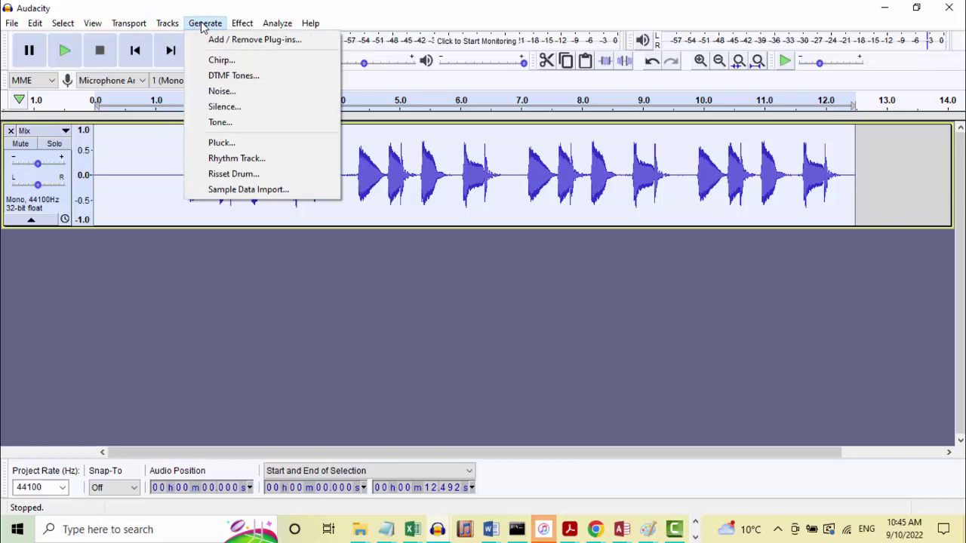
pyautogui.moveTo(170, 25)
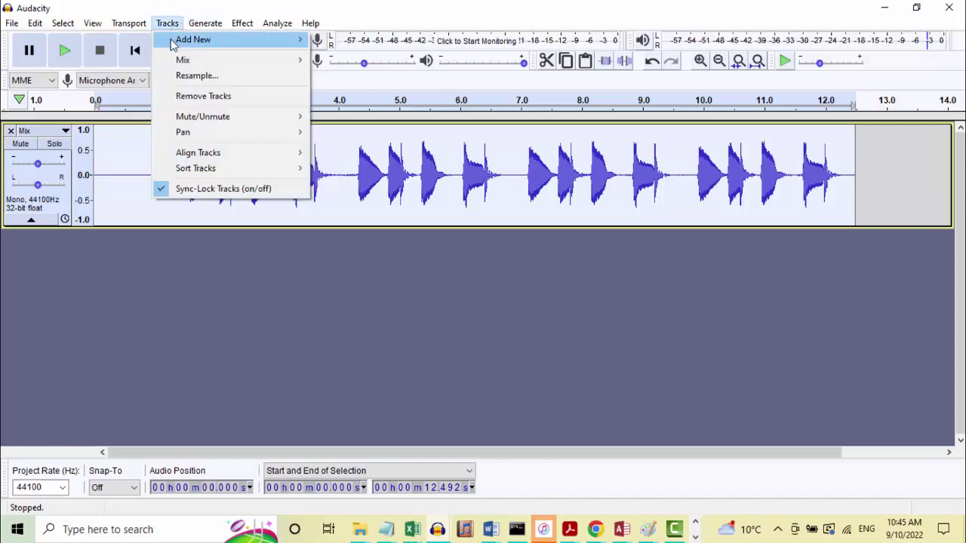
pyautogui.moveTo(173, 44)
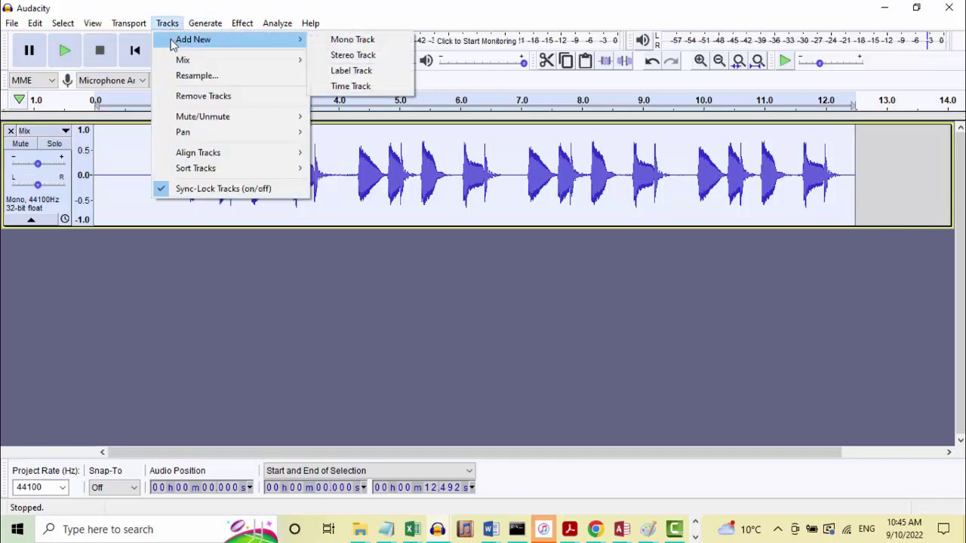
pyautogui.click(352, 72)
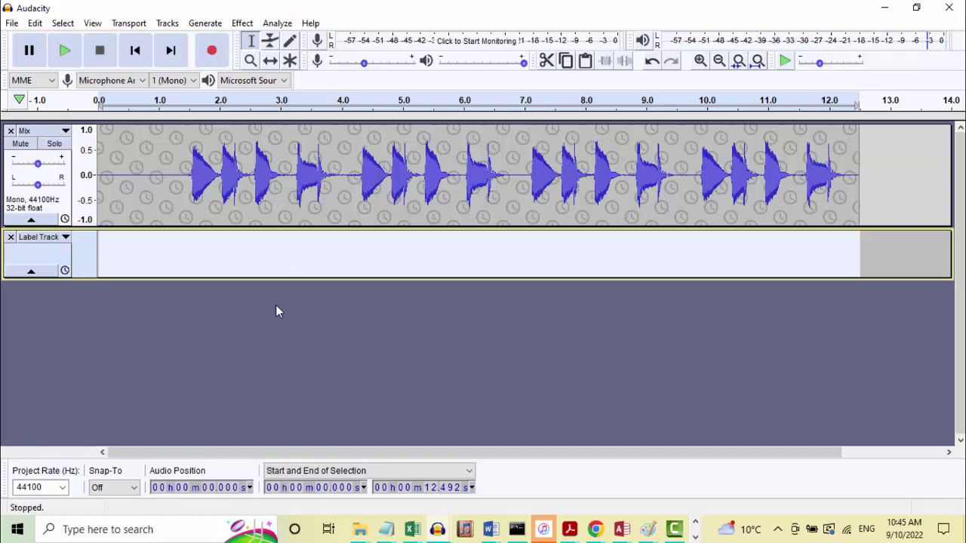
pyautogui.click(252, 309)
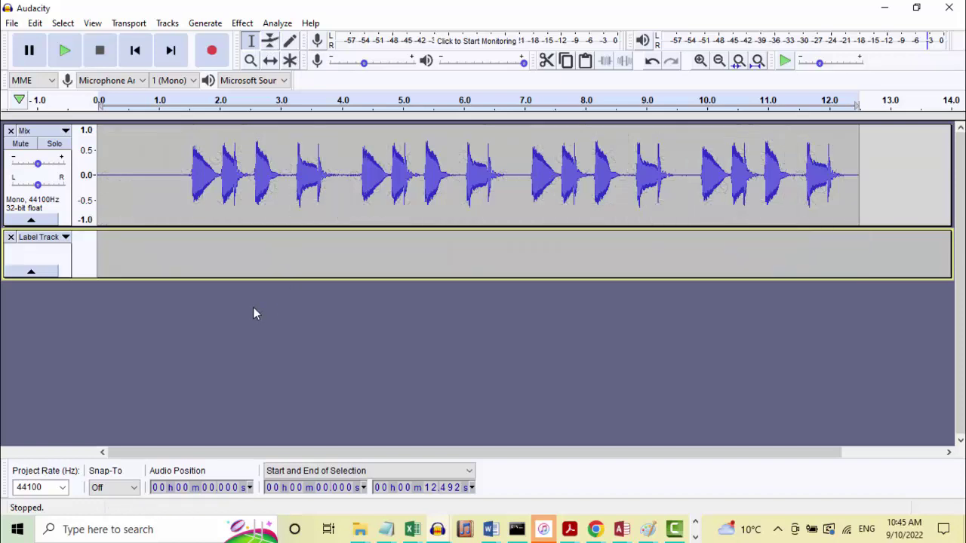
# - Open the Rhythm Track generator and preview the metronome tick with the current settings
pyautogui.click(216, 25)
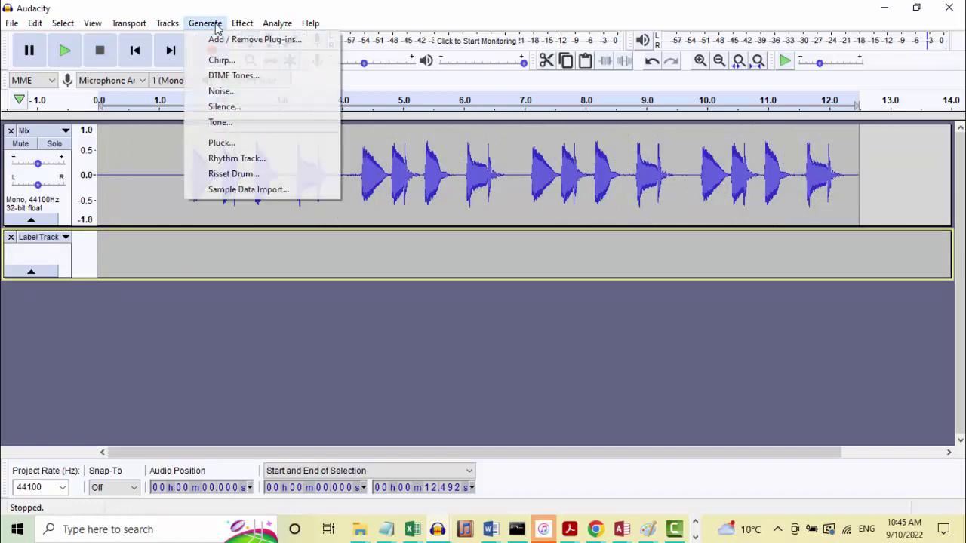
pyautogui.click(236, 159)
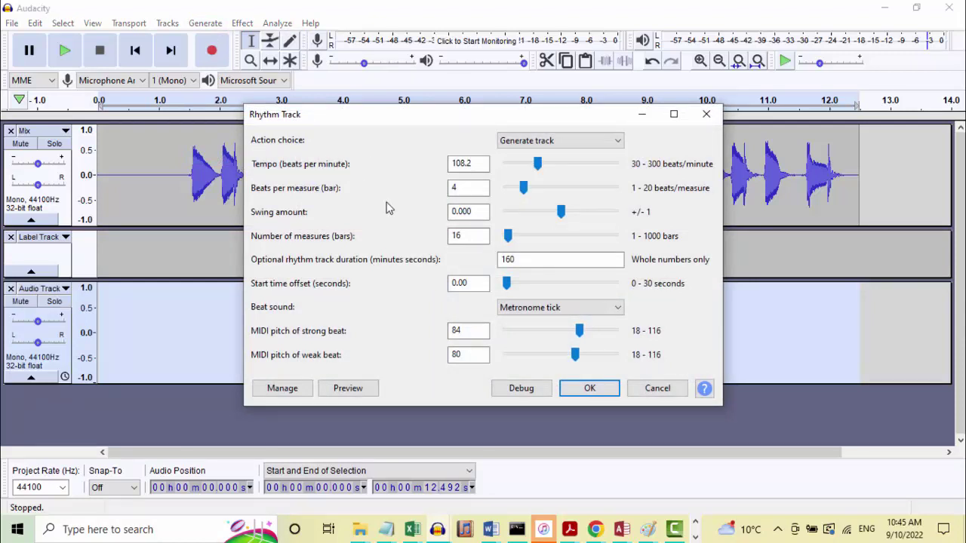
pyautogui.click(458, 212)
pyautogui.click(462, 188)
pyautogui.click(362, 390)
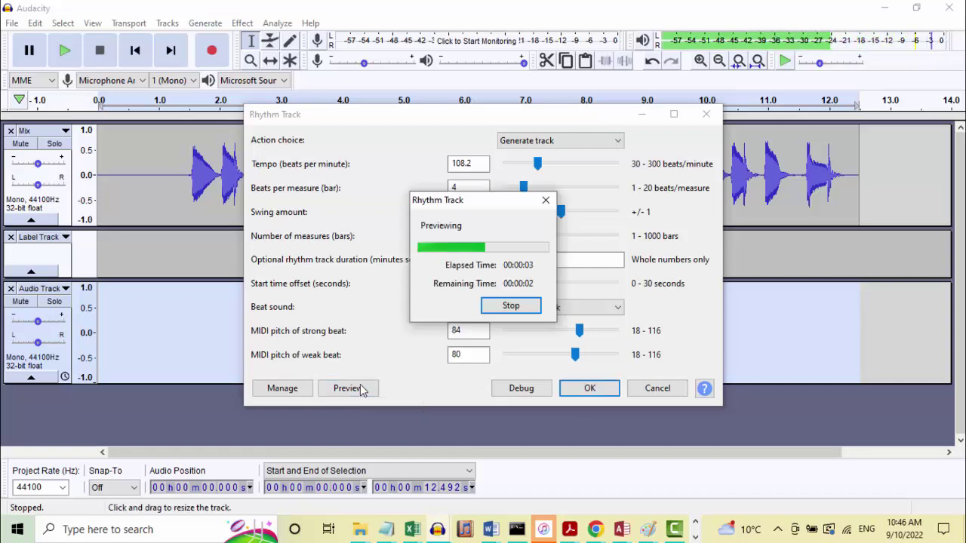
pyautogui.click(509, 305)
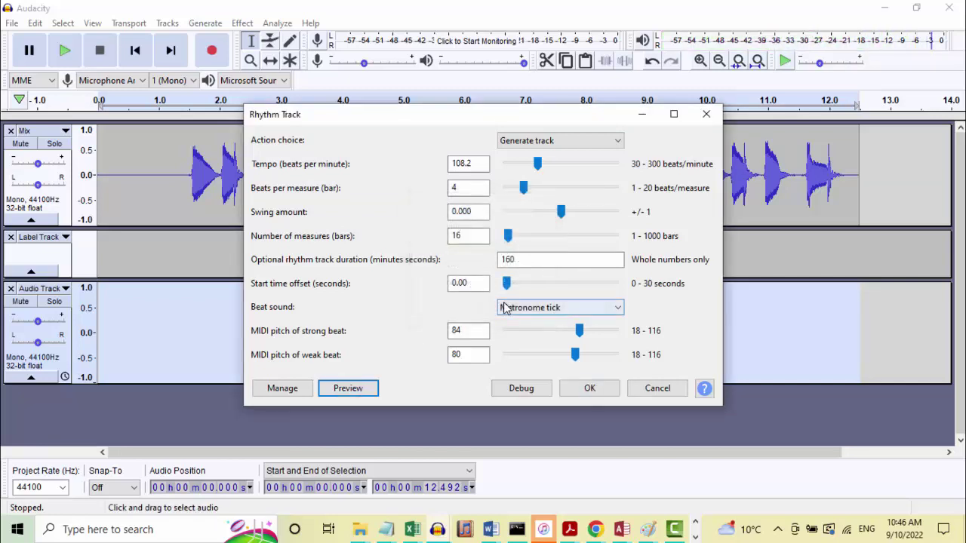
# - Set the rhythm track's tempo to 90 beats per minute and generate it after a preview
pyautogui.doubleClick(478, 162)
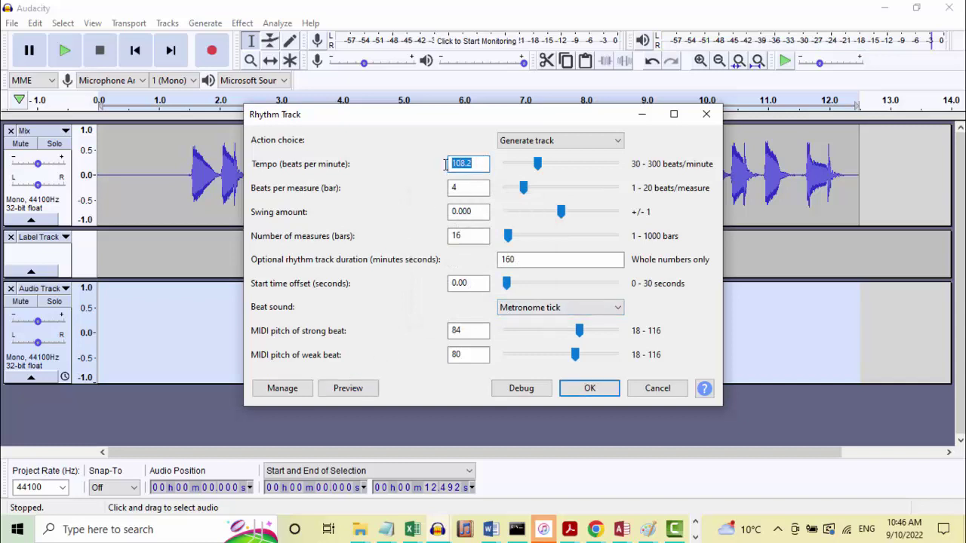
pyautogui.write('90')
pyautogui.click(348, 388)
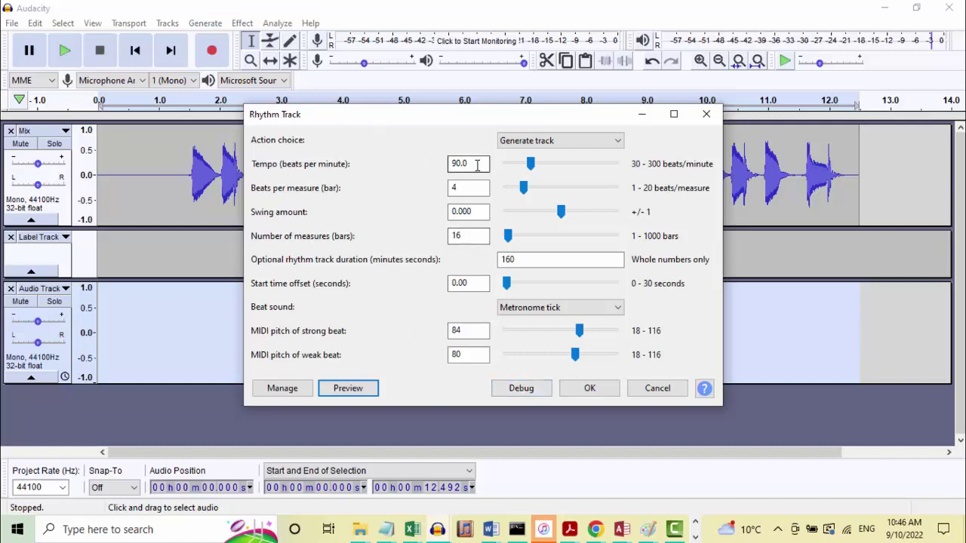
pyautogui.click(591, 389)
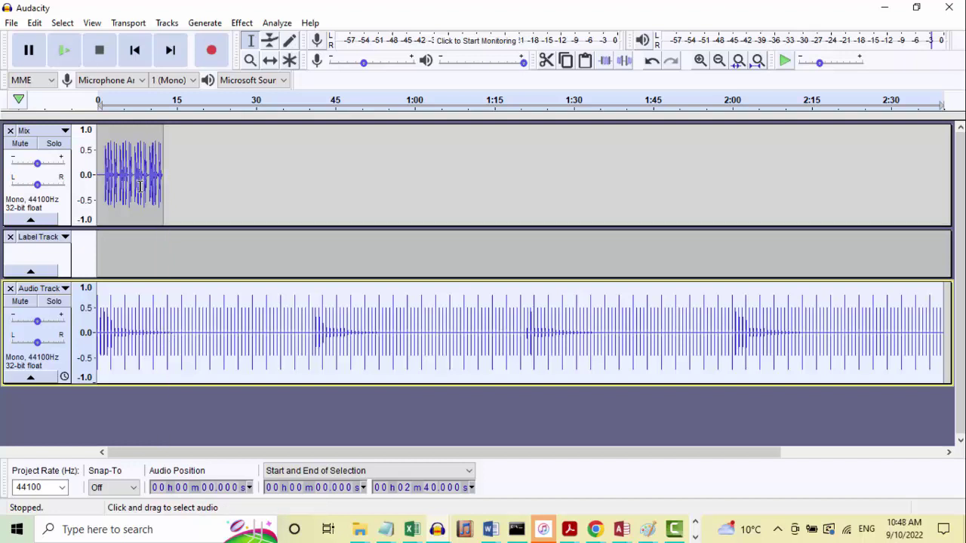
# - Examine where the first notes of the Mix track start in relation to the rhythm track's beats
pyautogui.hotkey('ctrl', '1')
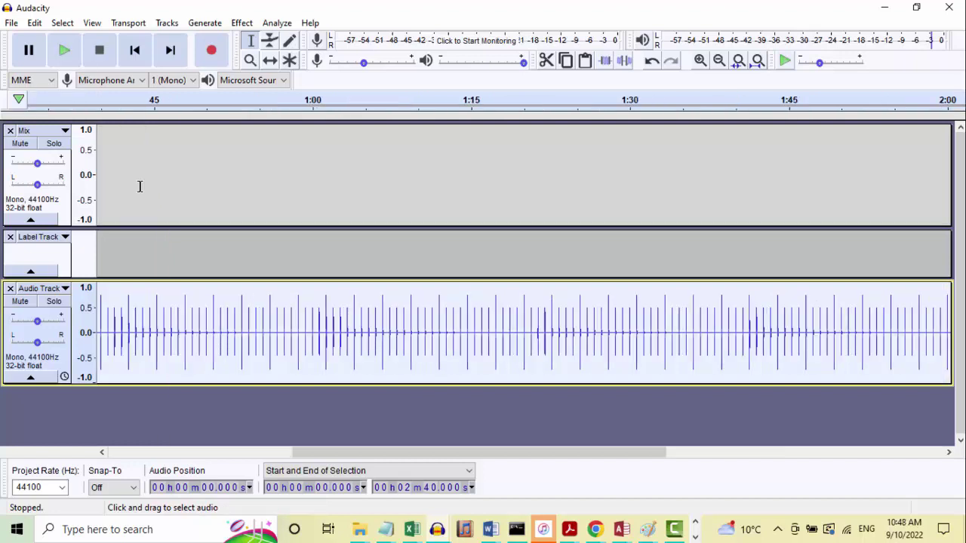
pyautogui.click(136, 51)
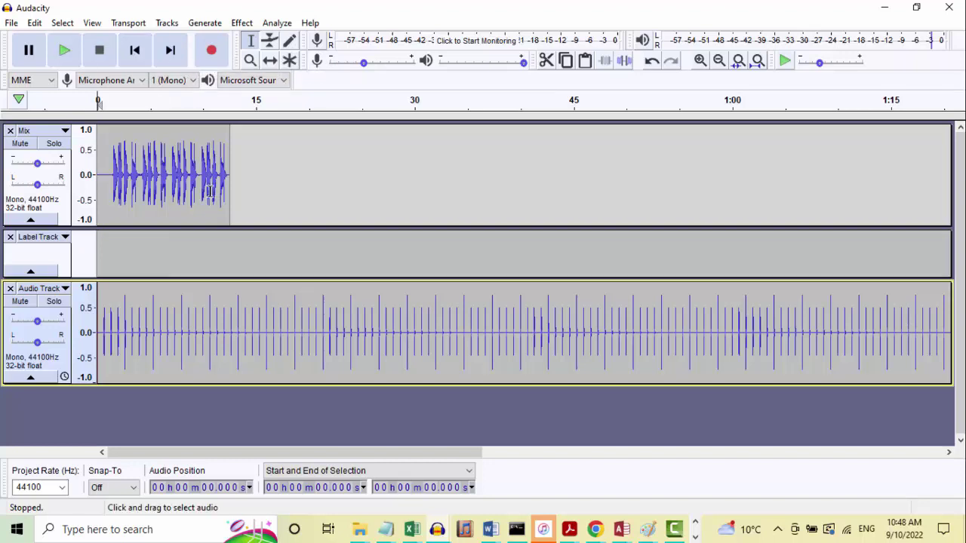
pyautogui.hotkey('ctrl', '1')
pyautogui.hotkey('ctrl', '1')
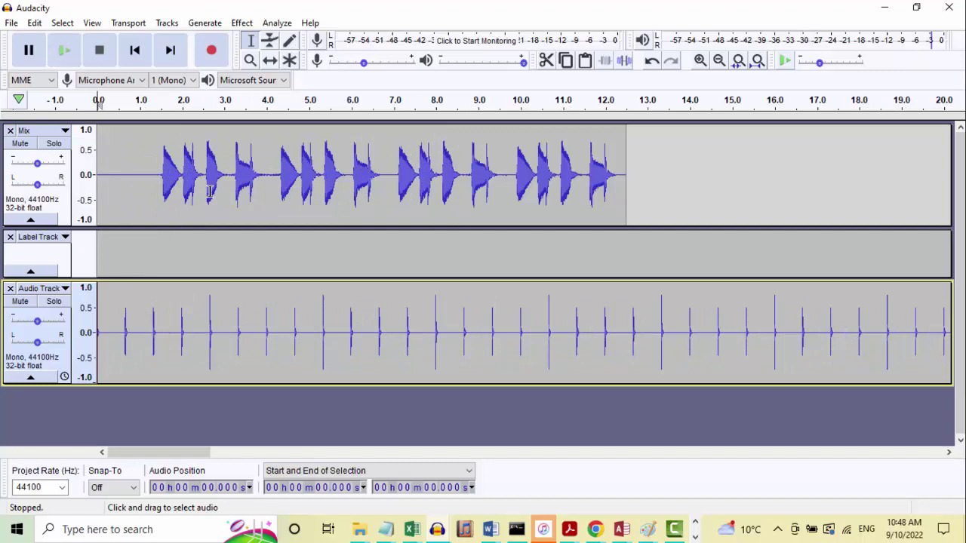
pyautogui.hotkey('ctrl', '1')
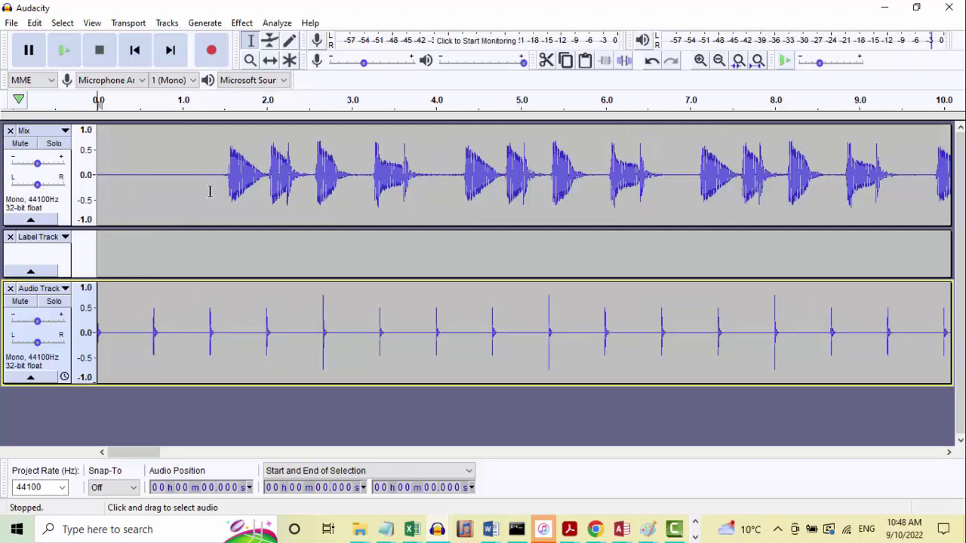
pyautogui.hotkey('ctrl', '3')
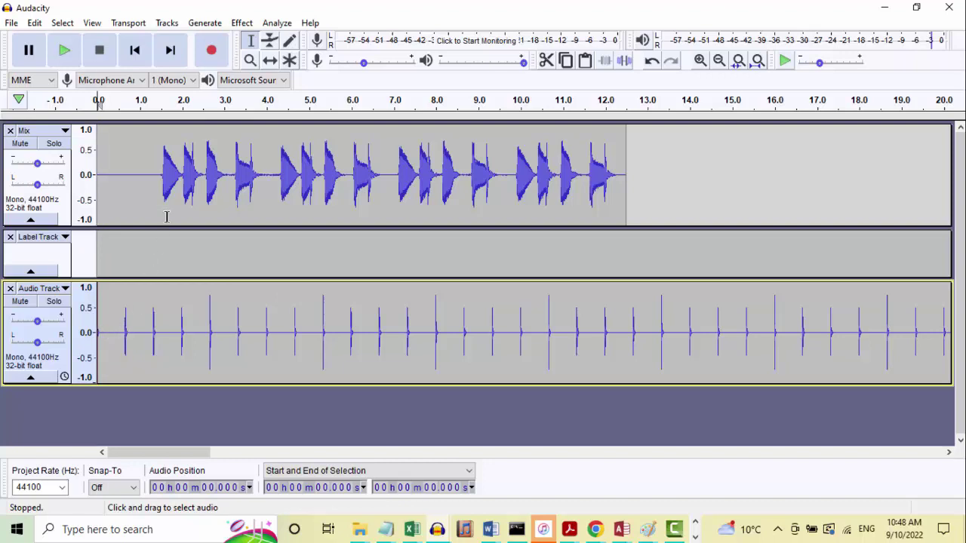
pyautogui.click(160, 172)
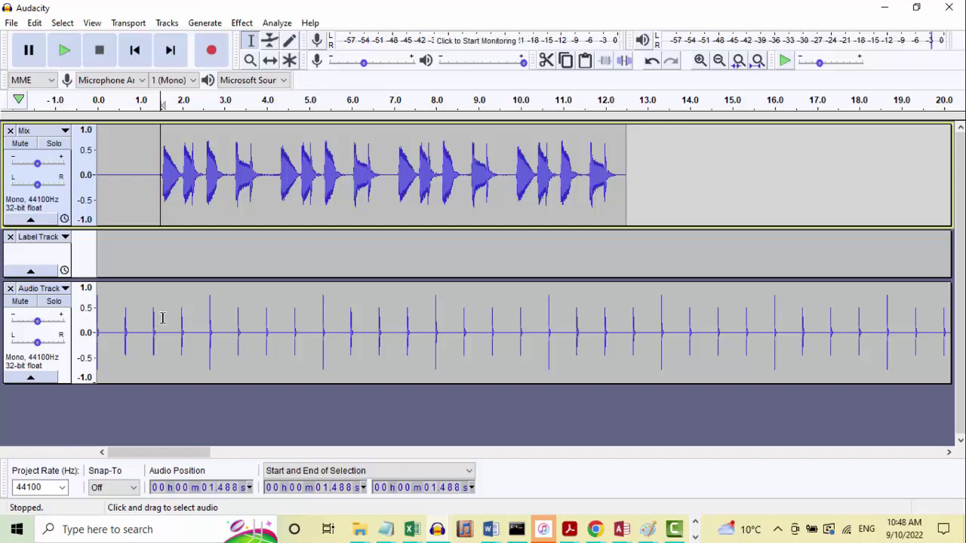
pyautogui.click(133, 174)
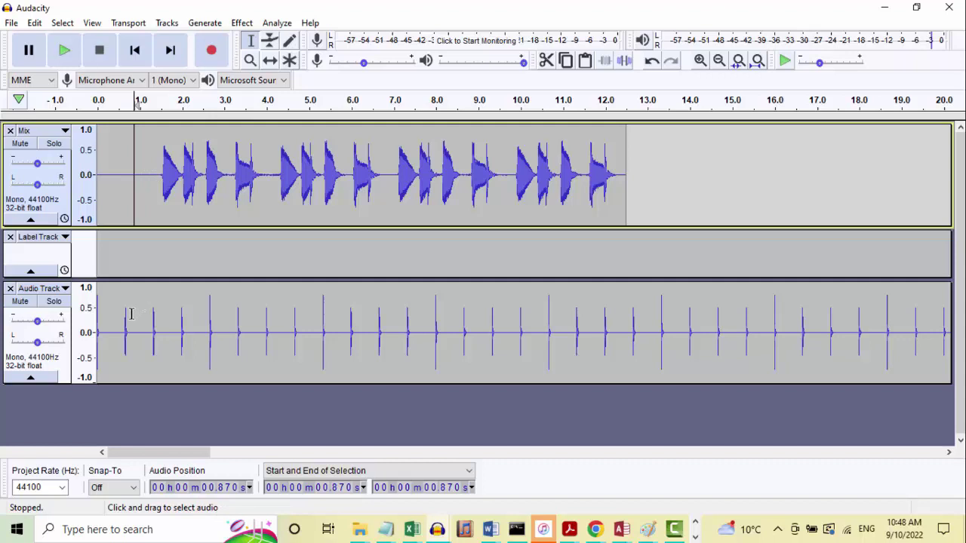
# - Examine closely the gap between the Mix track's first note and the rhythm track's second strong beat
pyautogui.click(210, 328)
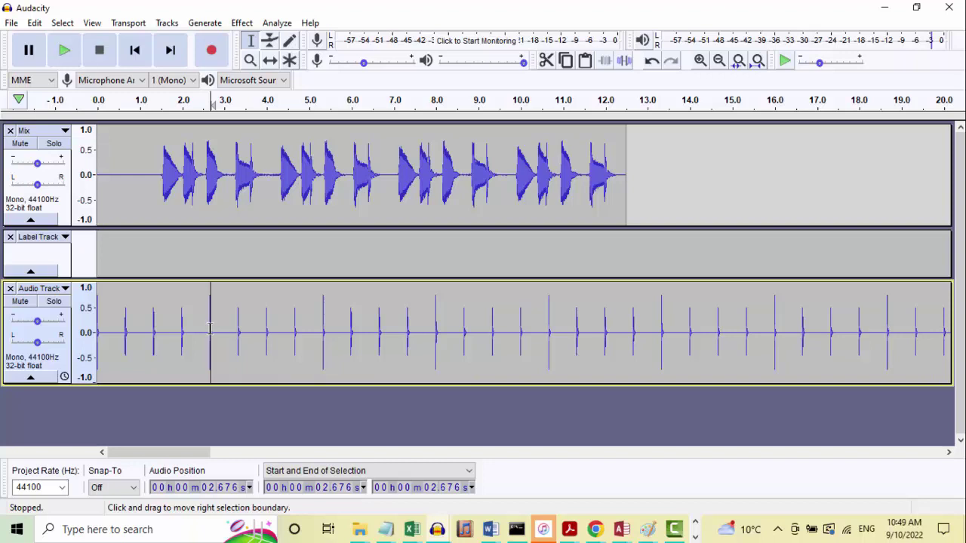
pyautogui.hotkey('ctrl', '1')
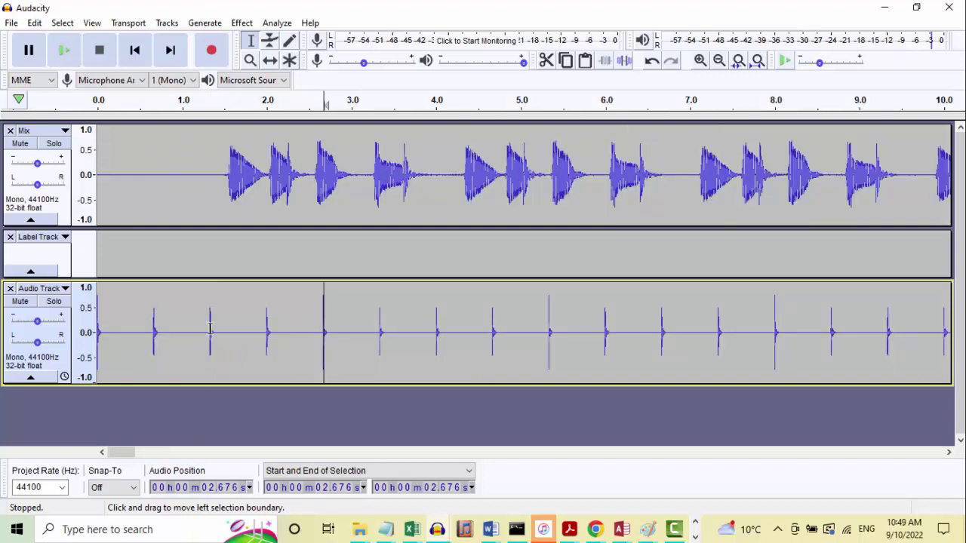
pyautogui.hotkey('ctrl', '1')
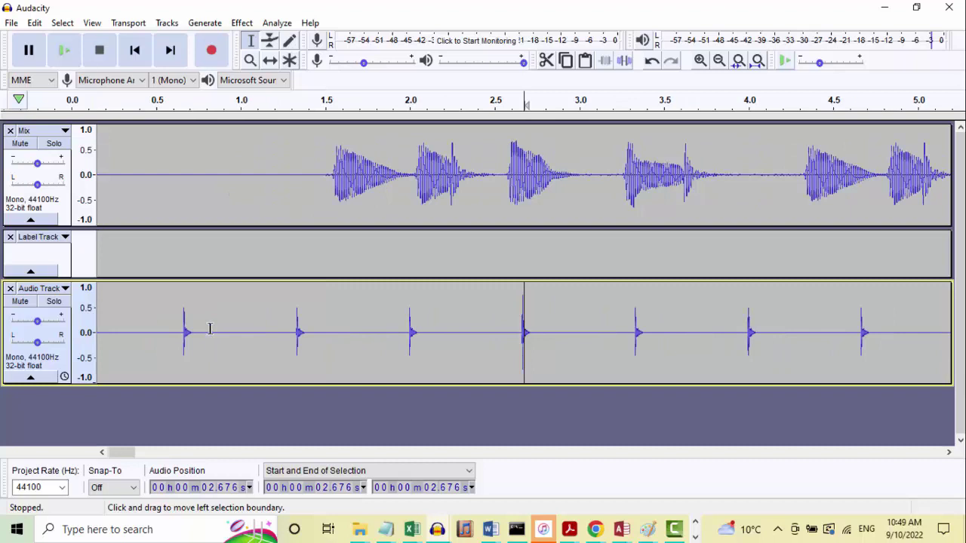
pyautogui.hotkey('ctrl', '1')
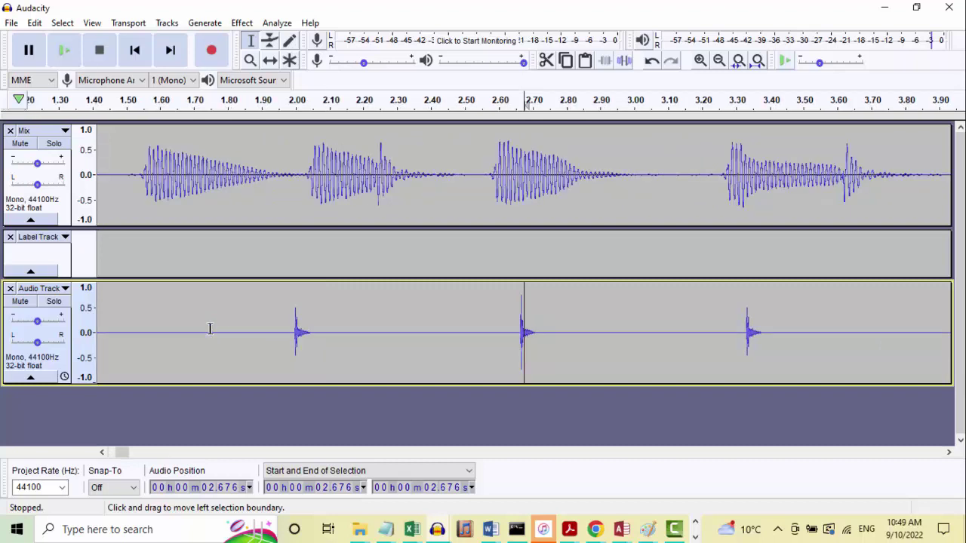
pyautogui.hotkey('ctrl', '3')
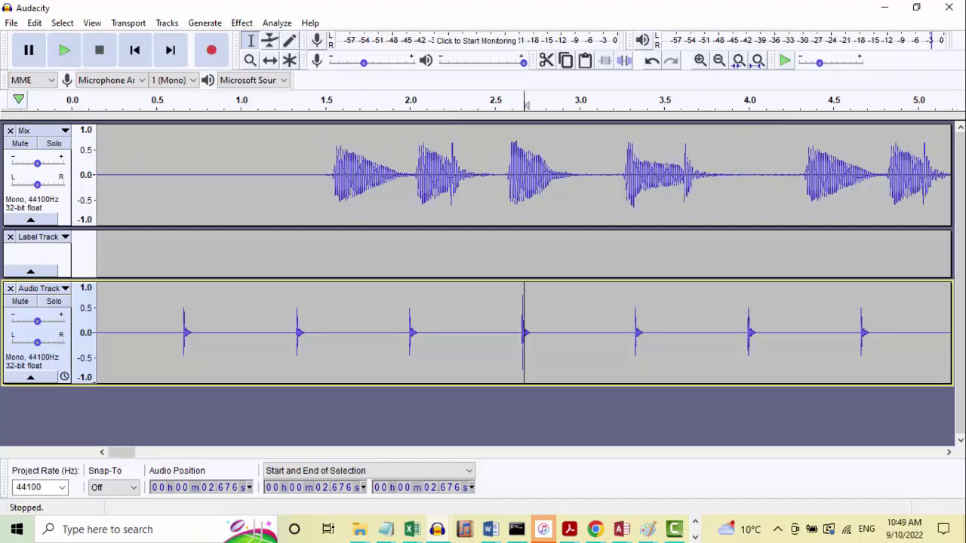
pyautogui.click(331, 175)
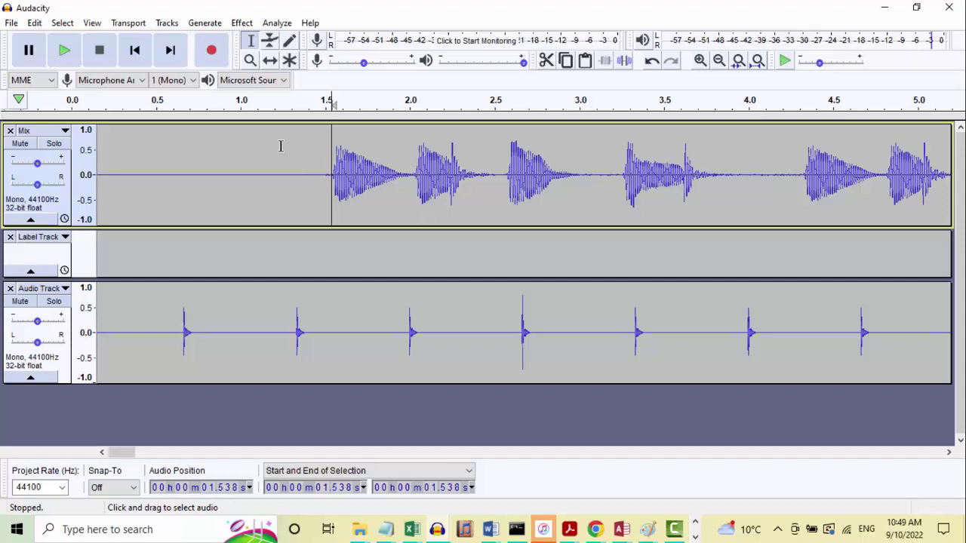
# - Copy about 0.3 seconds of silence from the start of the Mix track and paste it just before the first note
pyautogui.click(188, 172)
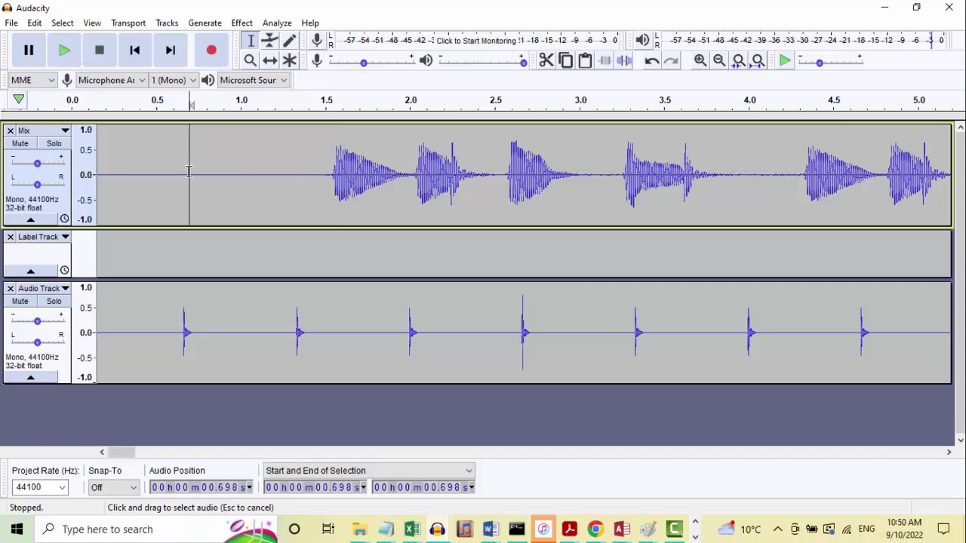
pyautogui.moveTo(189, 171); pyautogui.dragTo(140, 179)
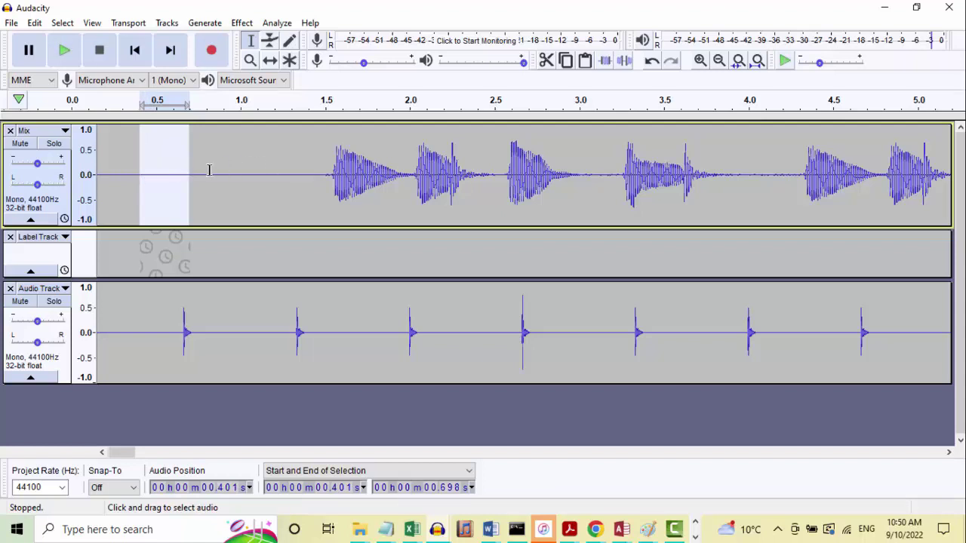
pyautogui.click(330, 175)
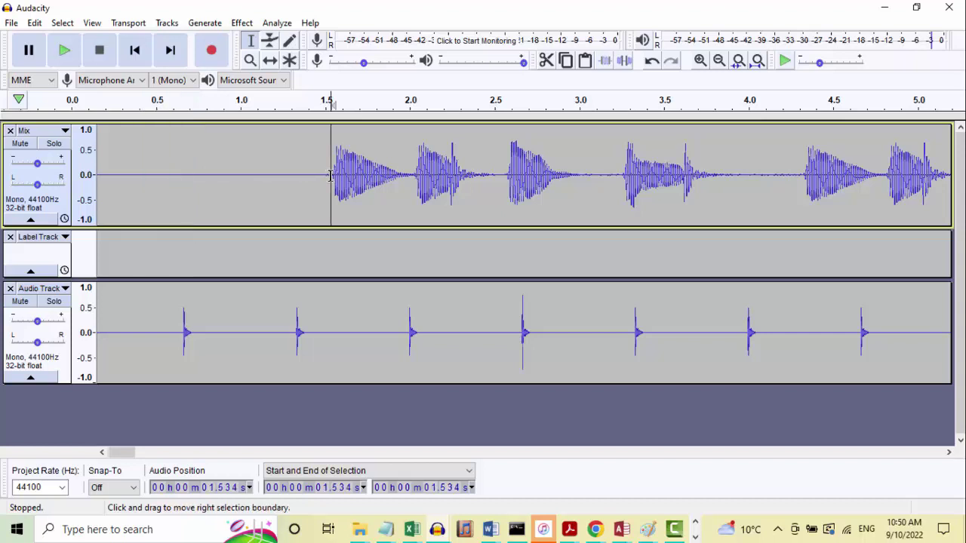
pyautogui.press('space')
pyautogui.hotkey('ctrl', 'v')
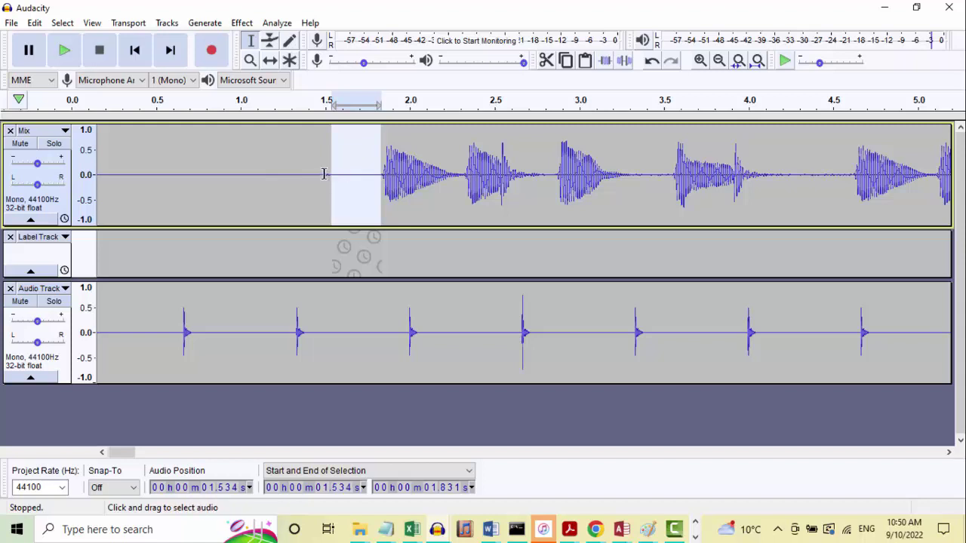
# - Paste the copied silence twice more before the Mix track's first note, at about 1.75 and 1.91 seconds
pyautogui.click(366, 176)
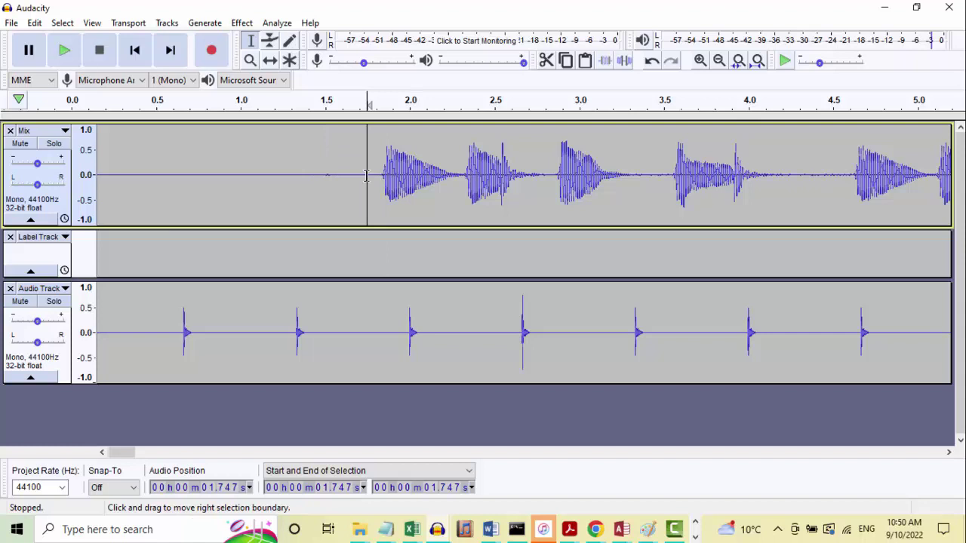
pyautogui.hotkey('ctrl', 'v')
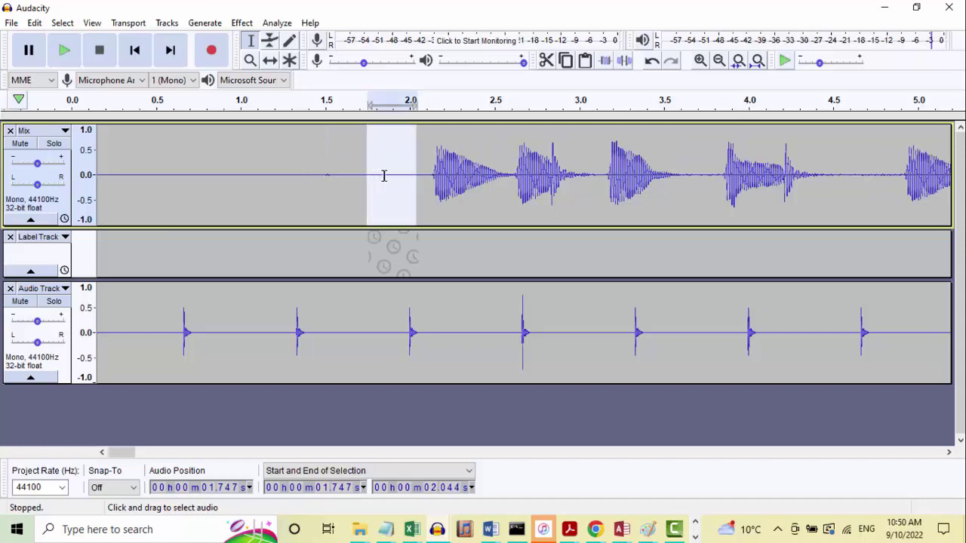
pyautogui.click(394, 176)
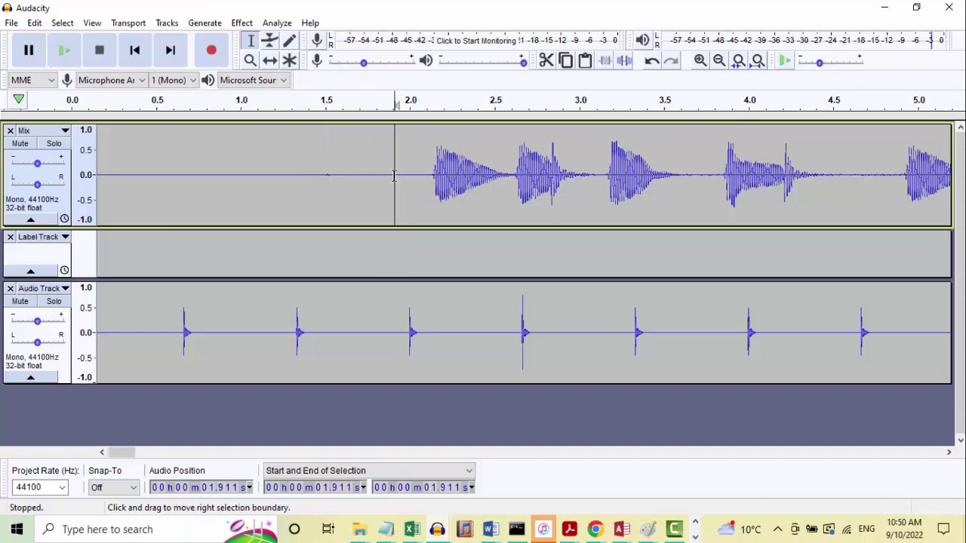
pyautogui.hotkey('ctrl', 'v')
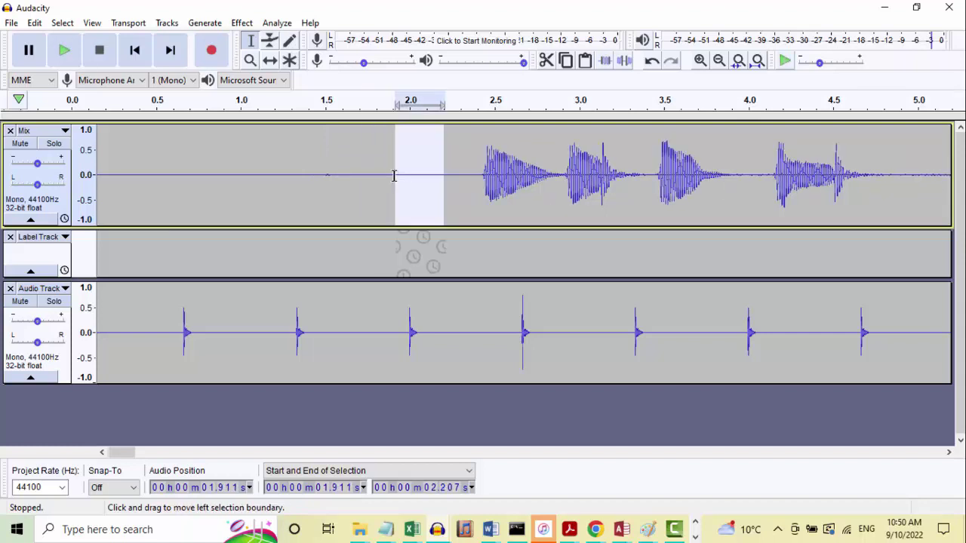
# - Paste the copied silence into the Mix track once more before its first note, at about 2.29 seconds
pyautogui.click(459, 173)
pyautogui.click(458, 178)
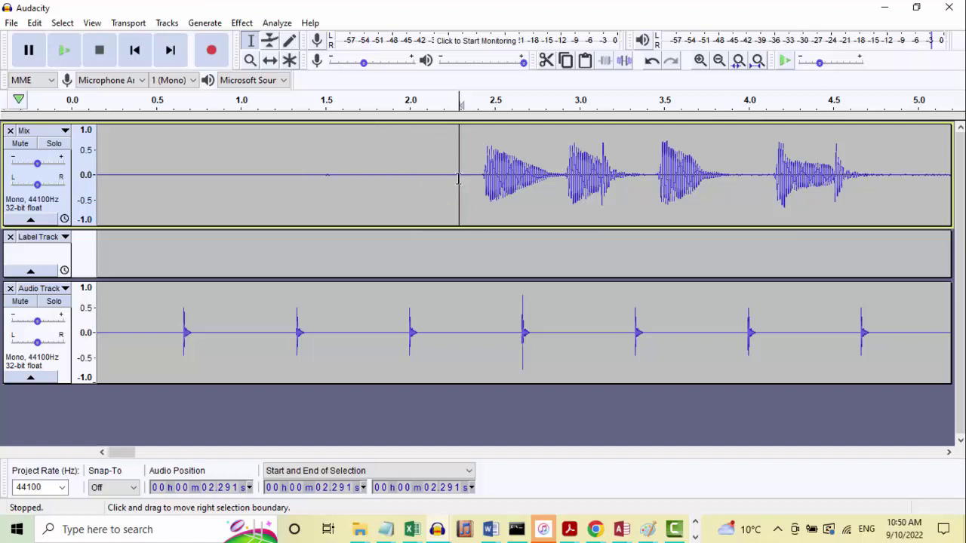
pyautogui.hotkey('ctrl', 'v')
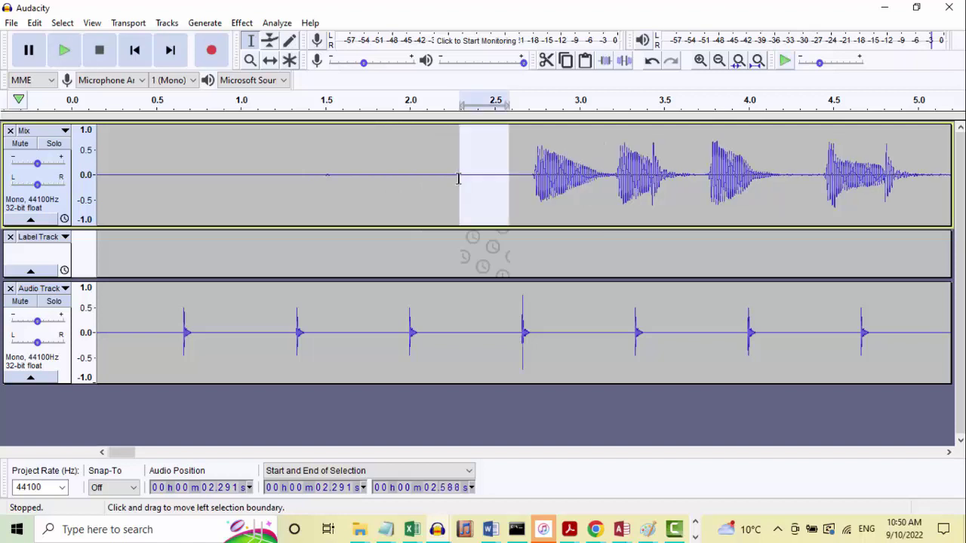
# - Delete the excess silence from about 2.669 to 2.733 seconds in the Mix track, aligning its first note with the rhythm track's second strong beat
pyautogui.click(532, 175)
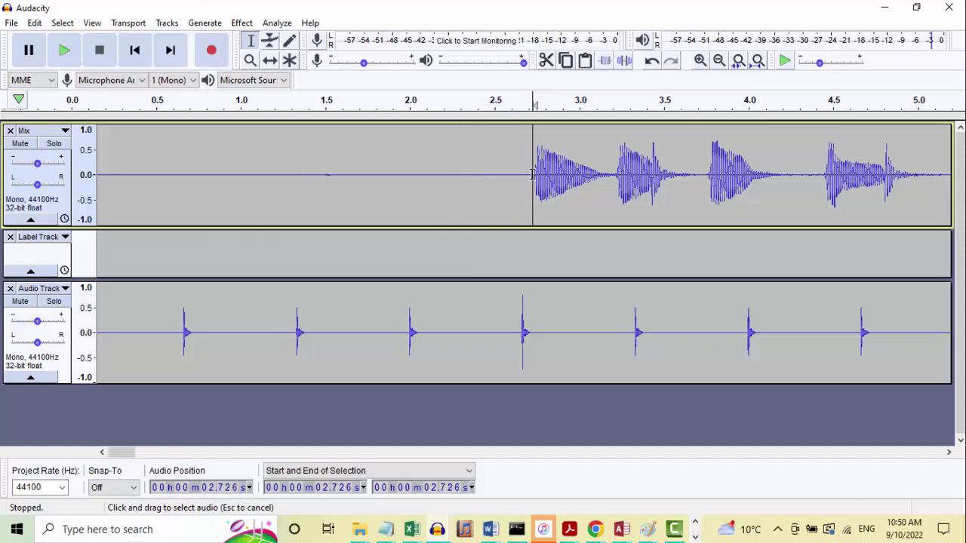
pyautogui.moveTo(532, 175); pyautogui.dragTo(517, 175)
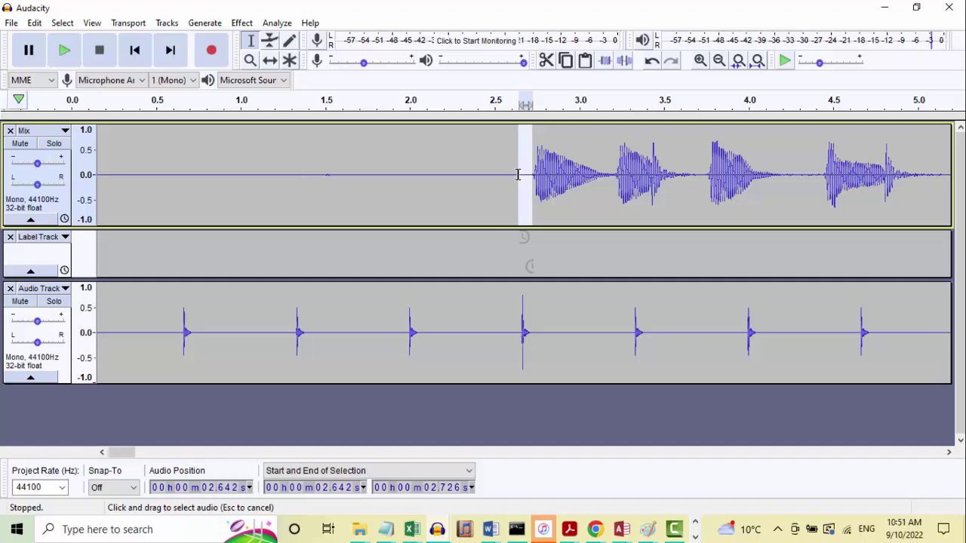
pyautogui.hotkey('ctrl', '1')
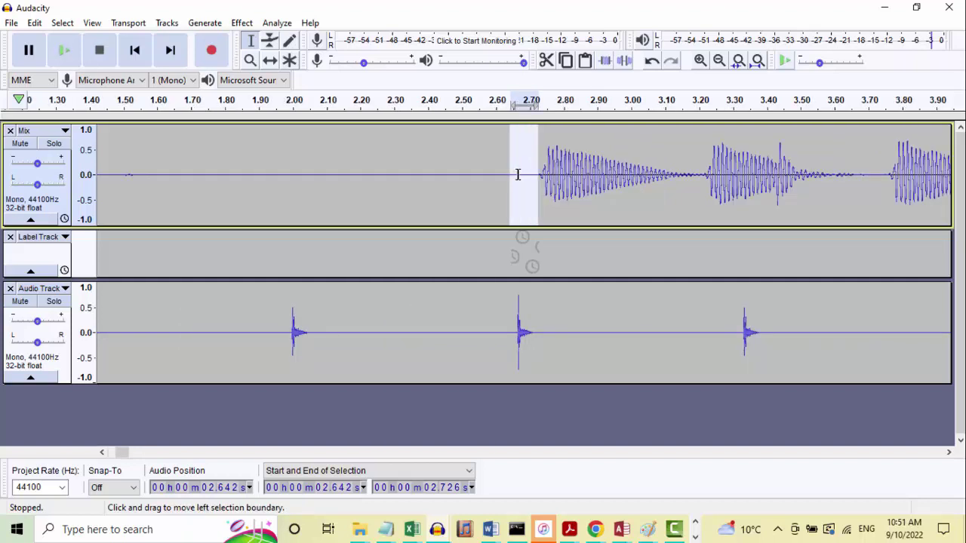
pyautogui.hotkey('ctrl', '1')
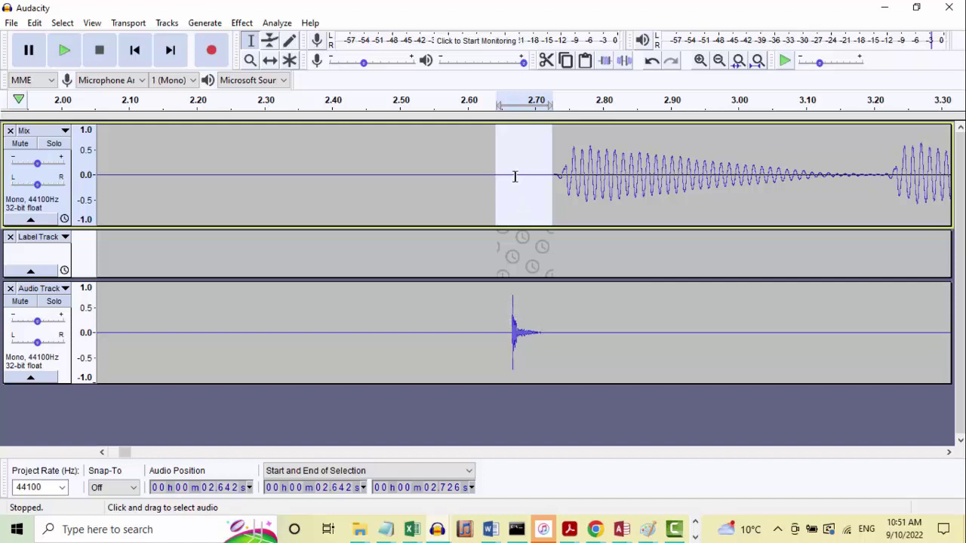
pyautogui.moveTo(514, 177); pyautogui.dragTo(556, 187)
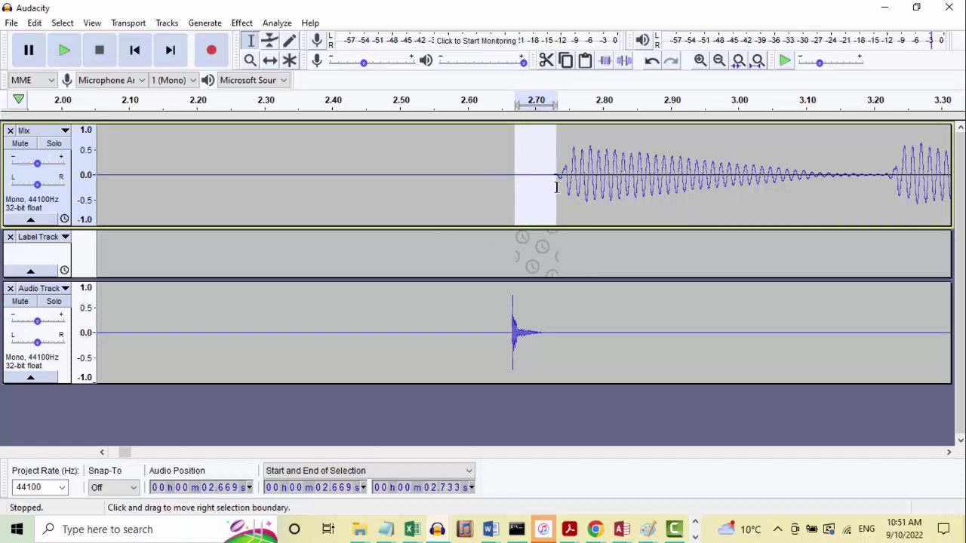
pyautogui.press('Delete')
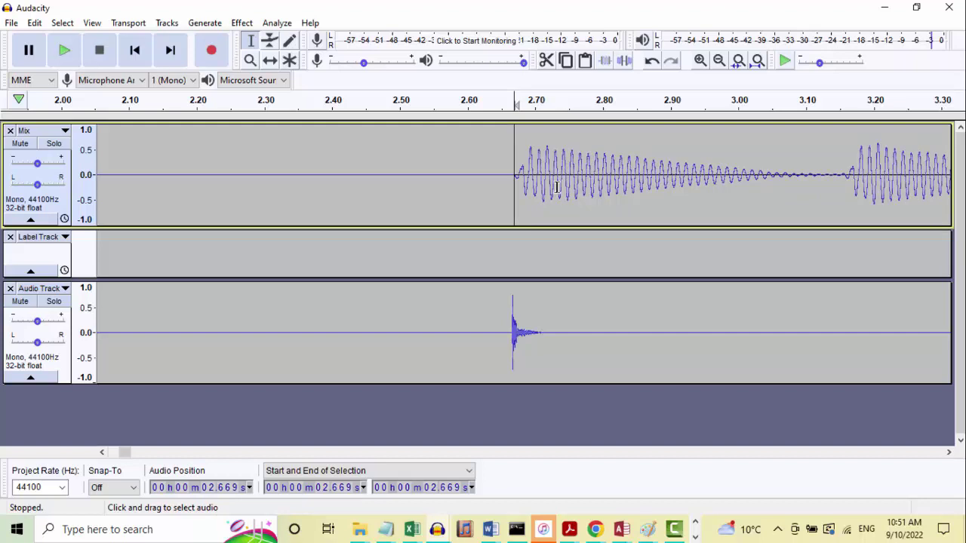
# - Play both tracks twice from just before the Mix track's first note to check the notes against the beats
pyautogui.hotkey('ctrl', '3')
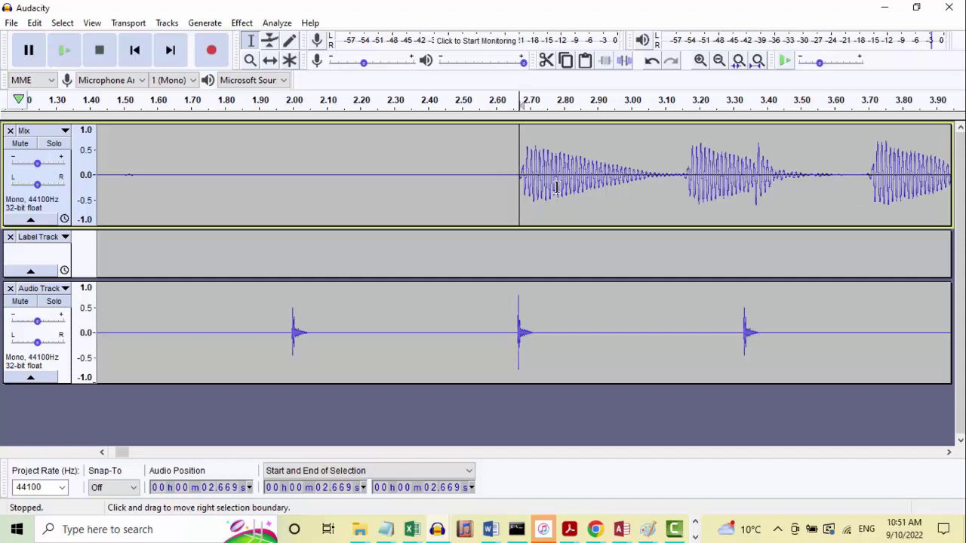
pyautogui.hotkey('ctrl', '3')
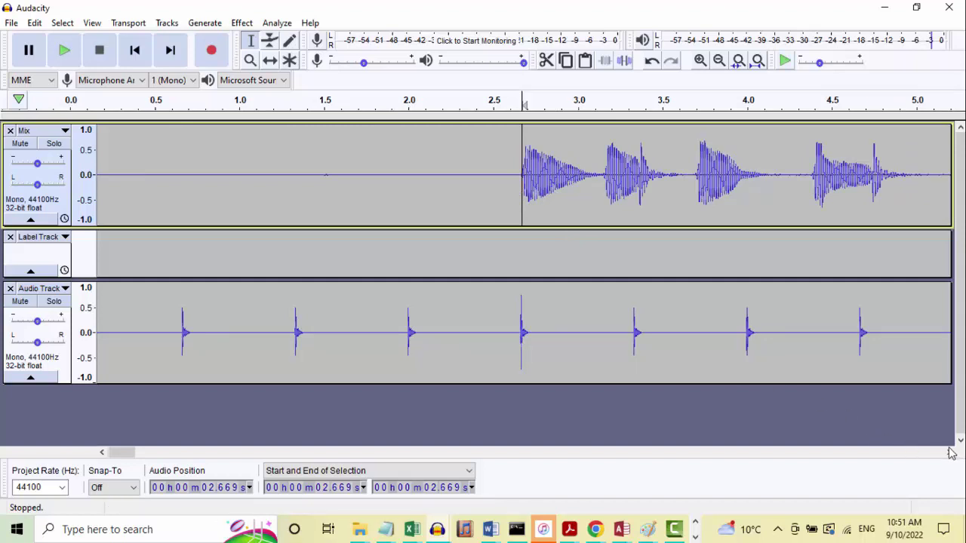
pyautogui.moveTo(949, 452); pyautogui.dragTo(950, 456)
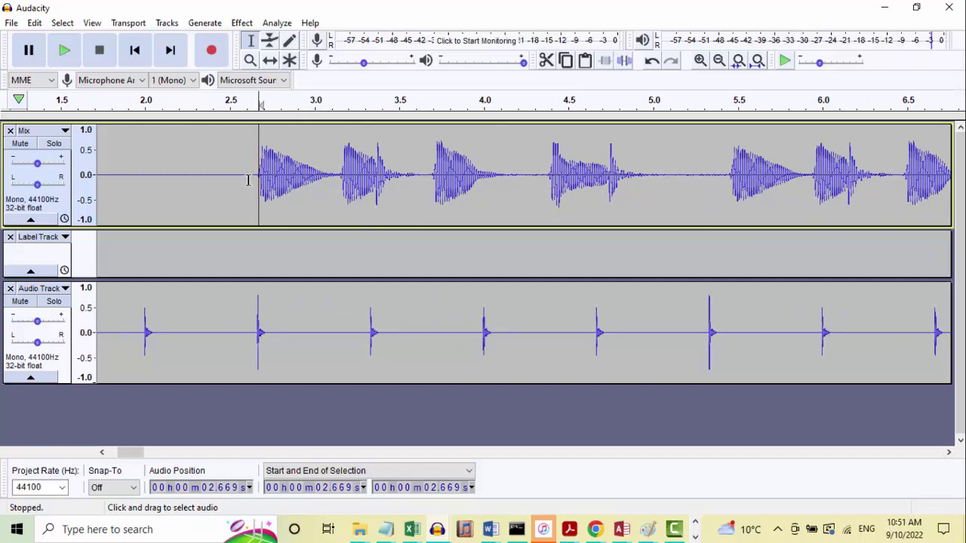
pyautogui.click(217, 181)
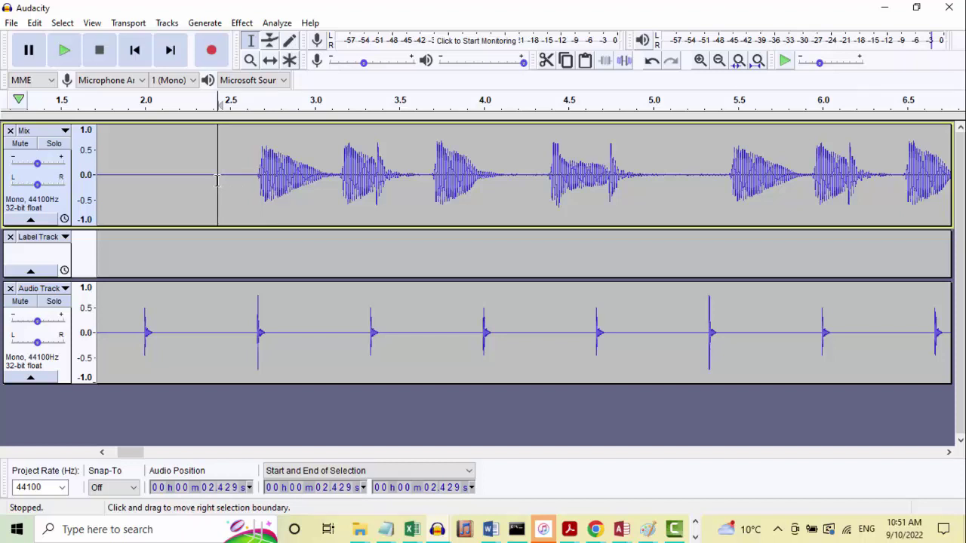
pyautogui.press('space')
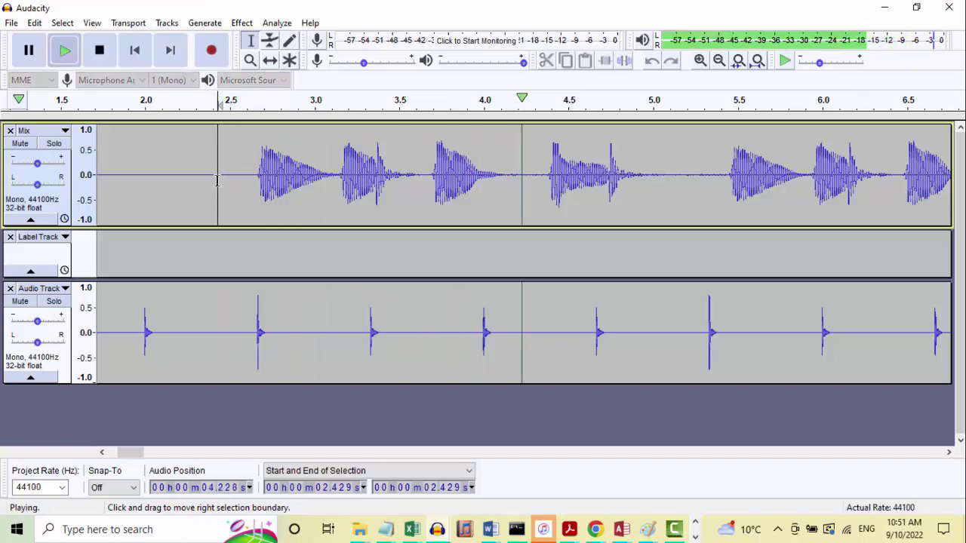
pyautogui.press('space')
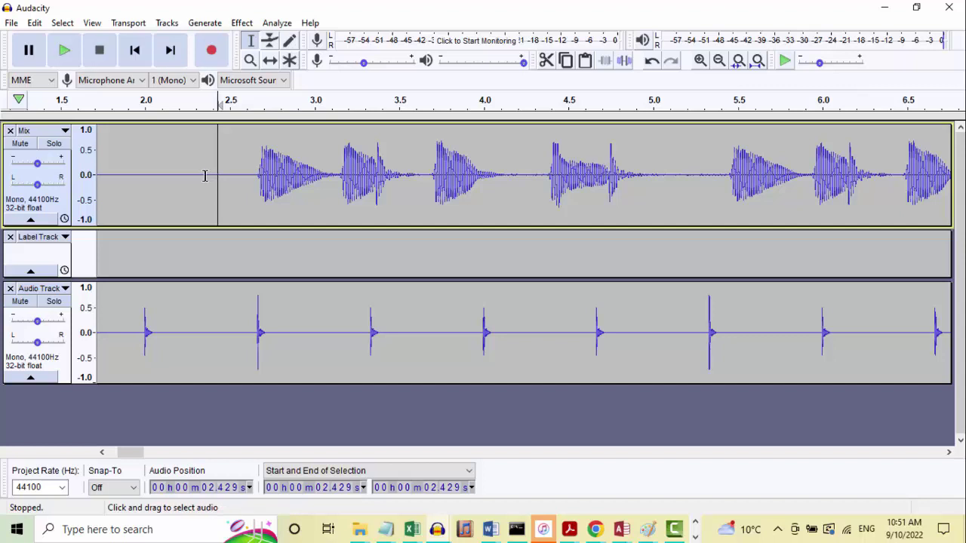
pyautogui.click(204, 175)
pyautogui.press('space')
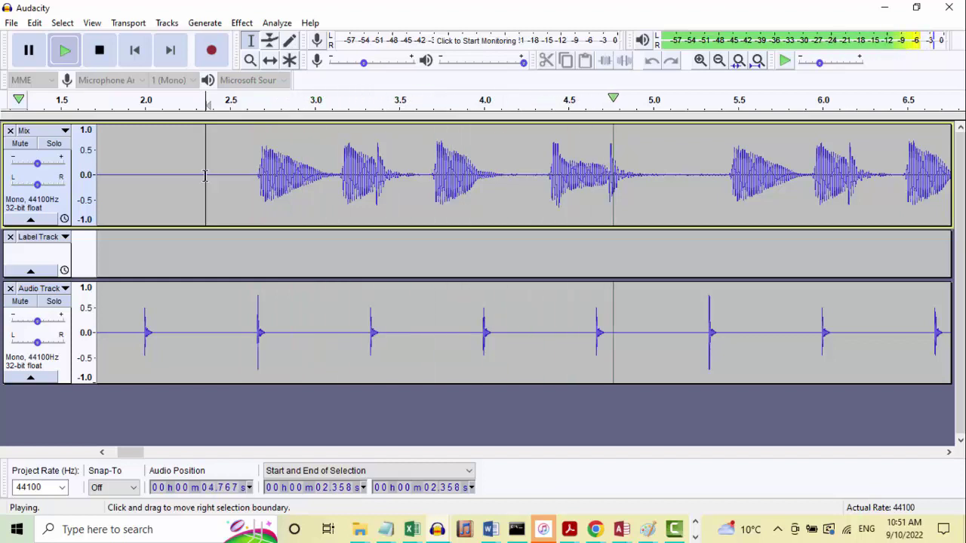
pyautogui.press('space')
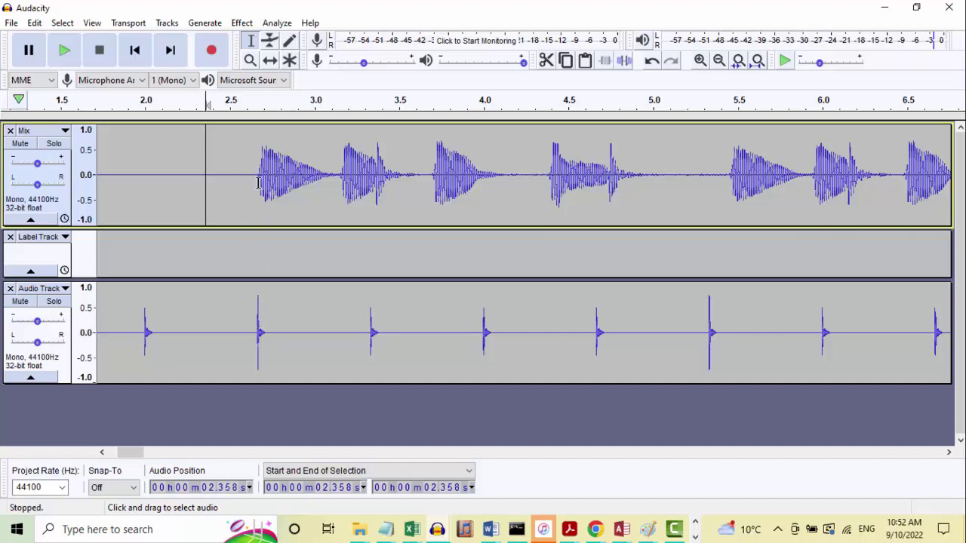
# - Remove the existing rhythm track and generate a new one from the project start at 85 beats per minute with a shorter duration
pyautogui.click(10, 289)
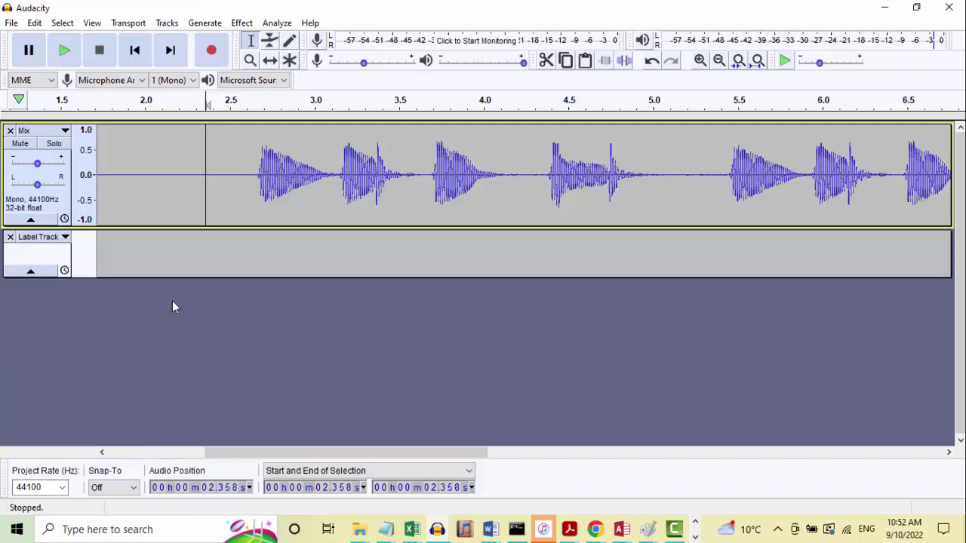
pyautogui.click(135, 51)
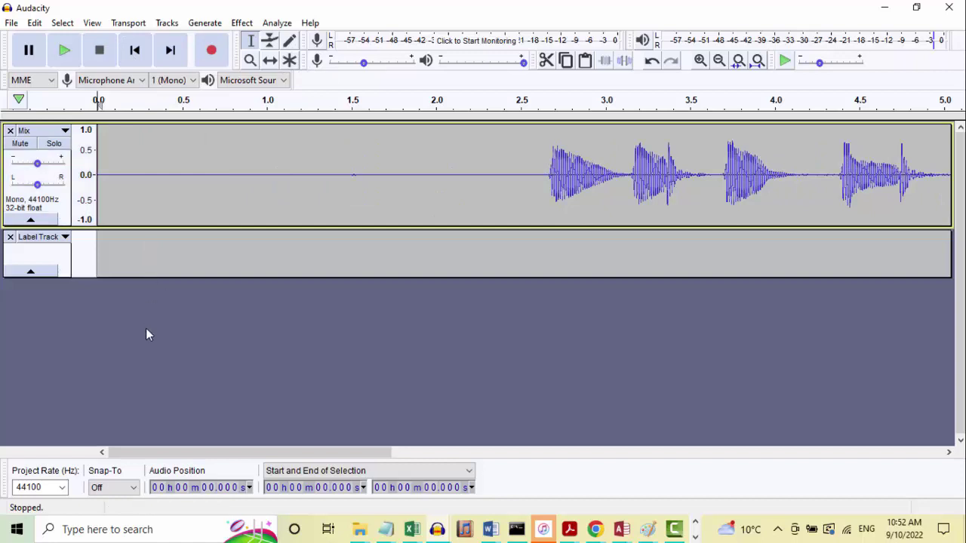
pyautogui.click(206, 25)
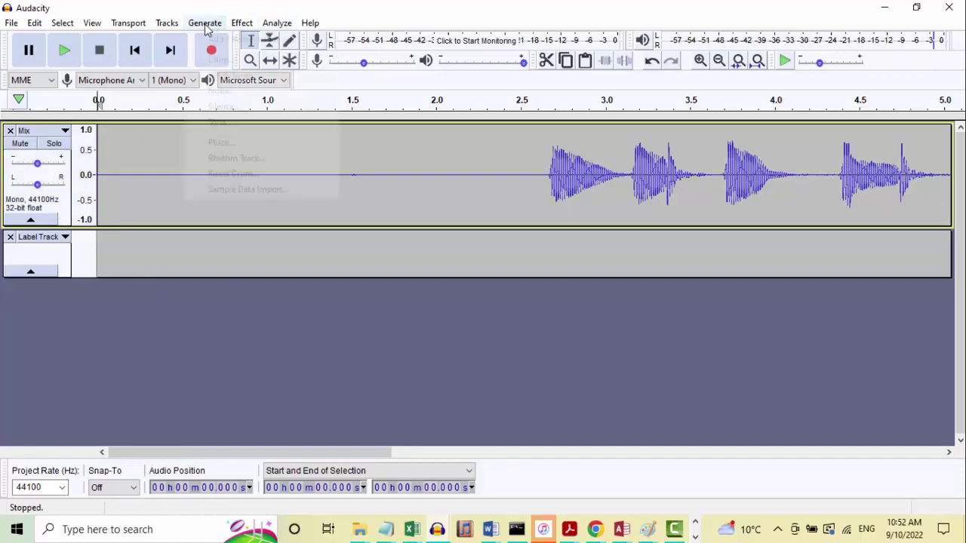
pyautogui.click(235, 160)
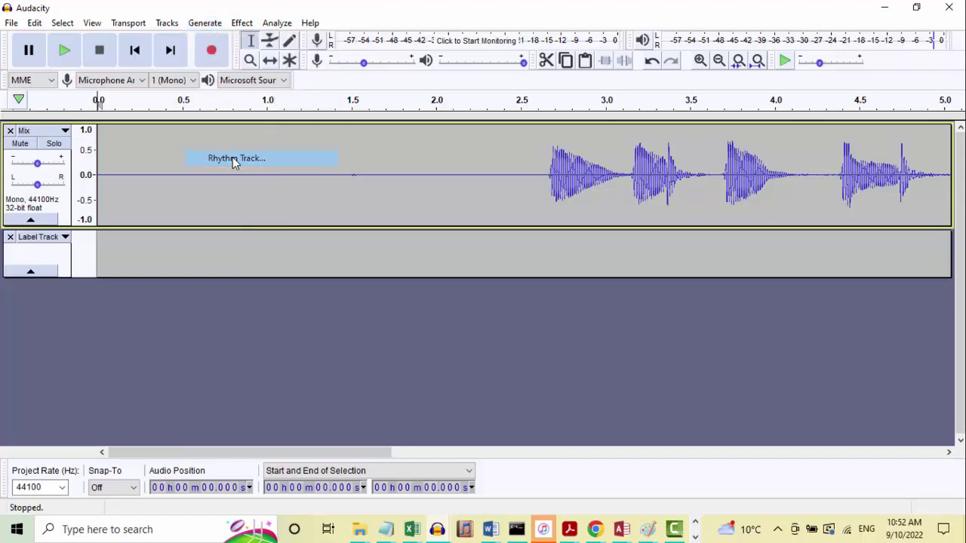
pyautogui.click(468, 163)
pyautogui.click(470, 162)
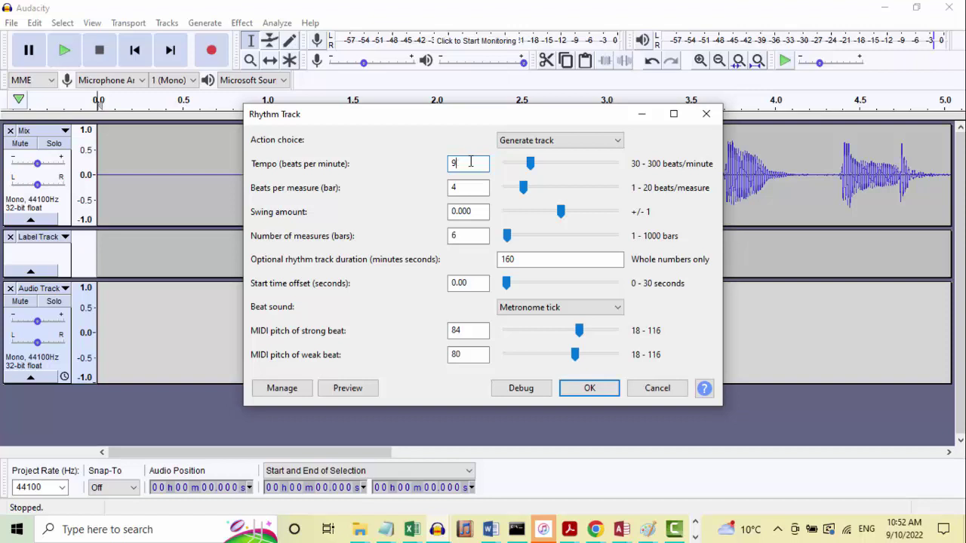
pyautogui.write('85')
pyautogui.doubleClick(524, 258)
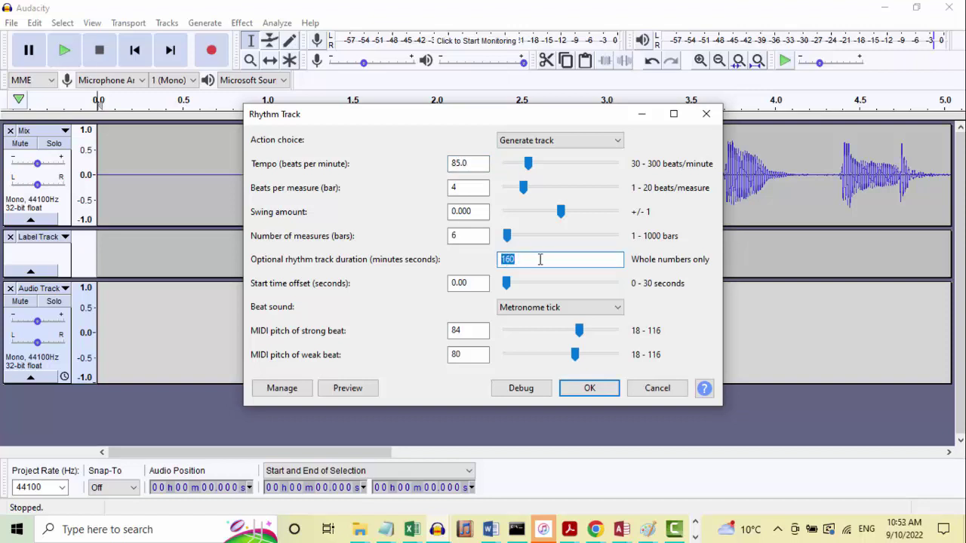
pyautogui.write('1')
pyautogui.click(589, 386)
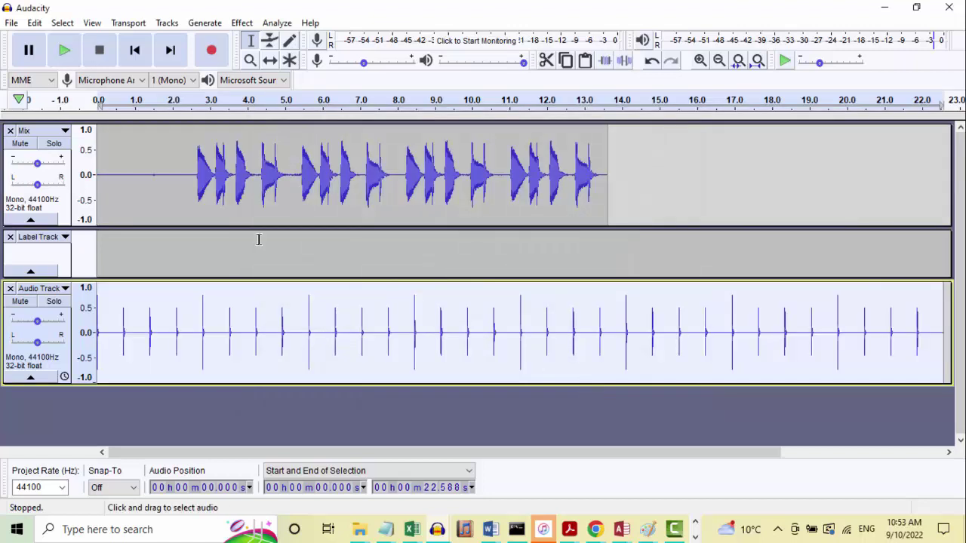
# - Examine closely where the Mix track's first note starts in relation to the new rhythm track's second strong beat
pyautogui.click(194, 173)
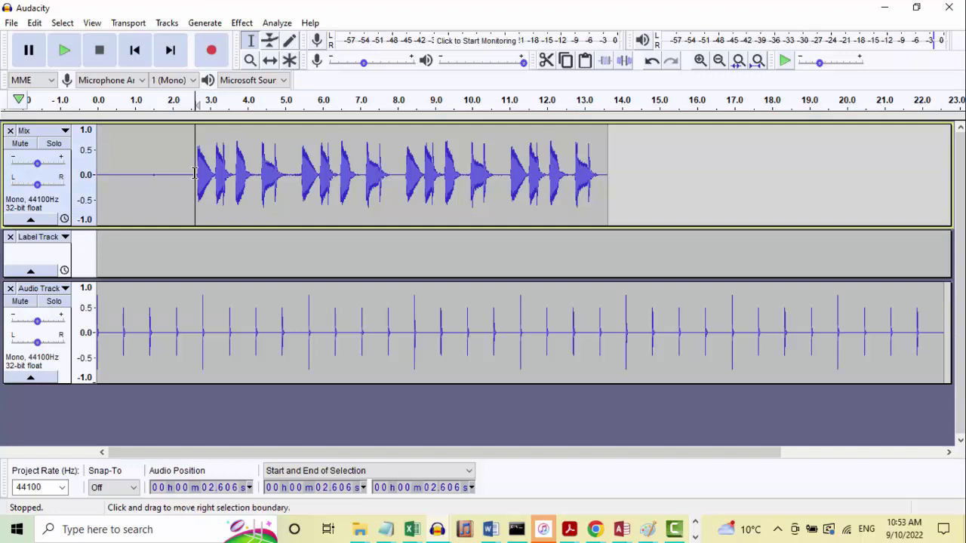
pyautogui.click(195, 173)
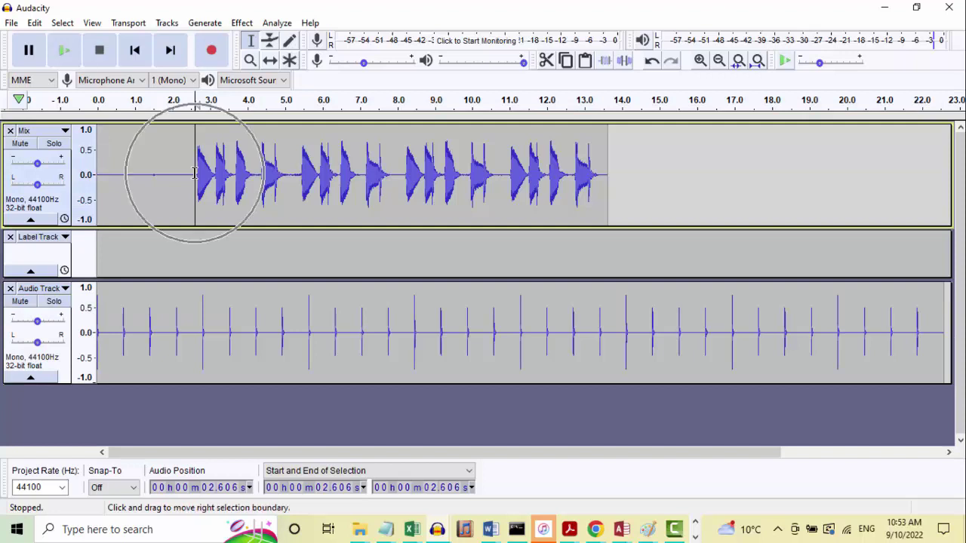
pyautogui.hotkey('ctrl', '1')
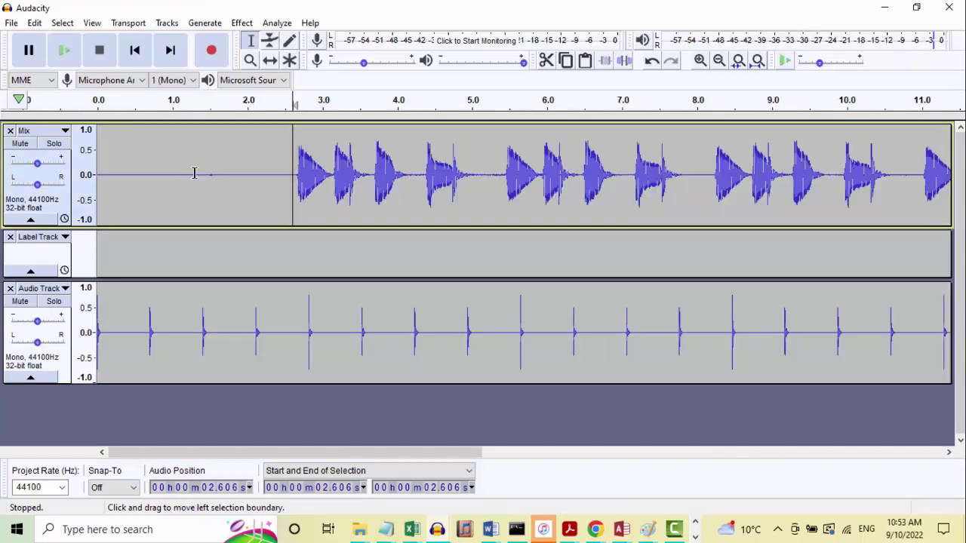
pyautogui.hotkey('ctrl', '1')
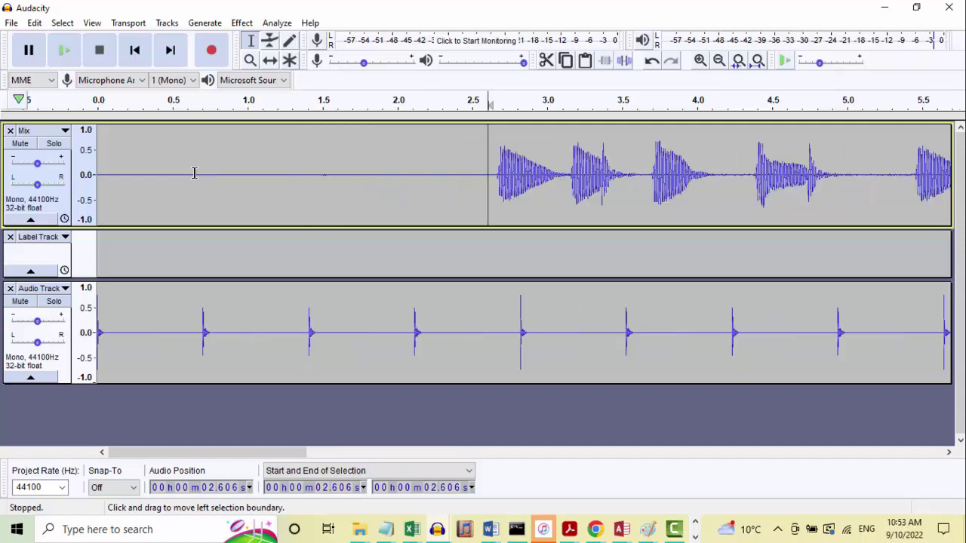
pyautogui.hotkey('ctrl', '1')
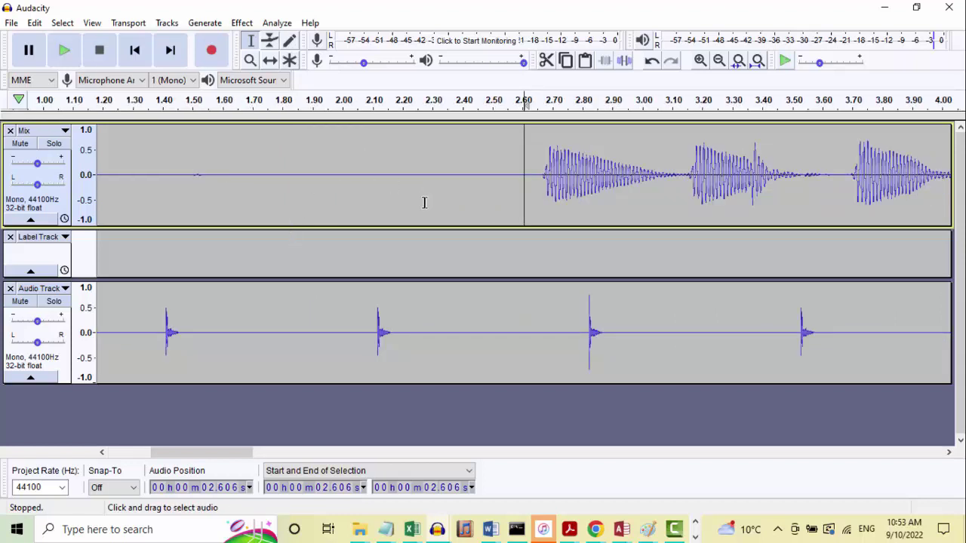
pyautogui.click(589, 318)
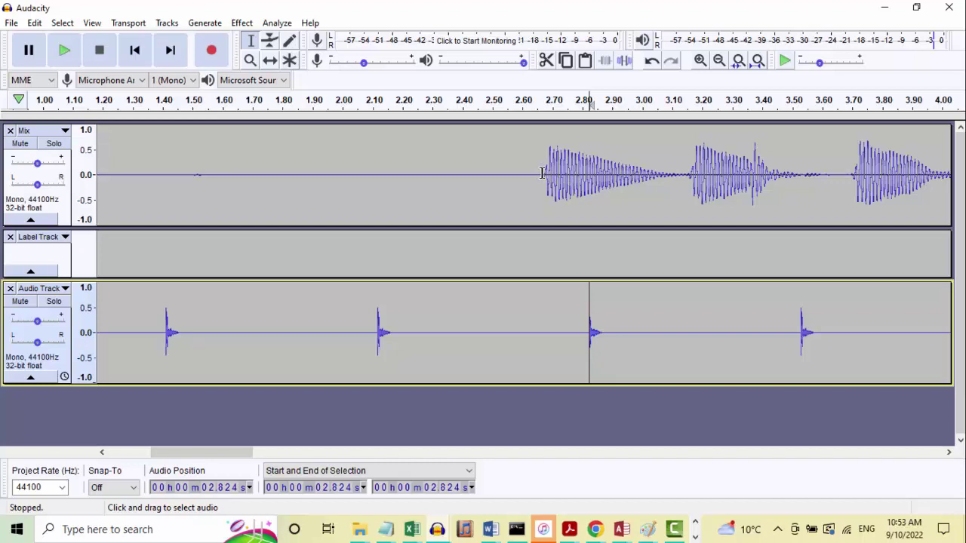
pyautogui.click(542, 172)
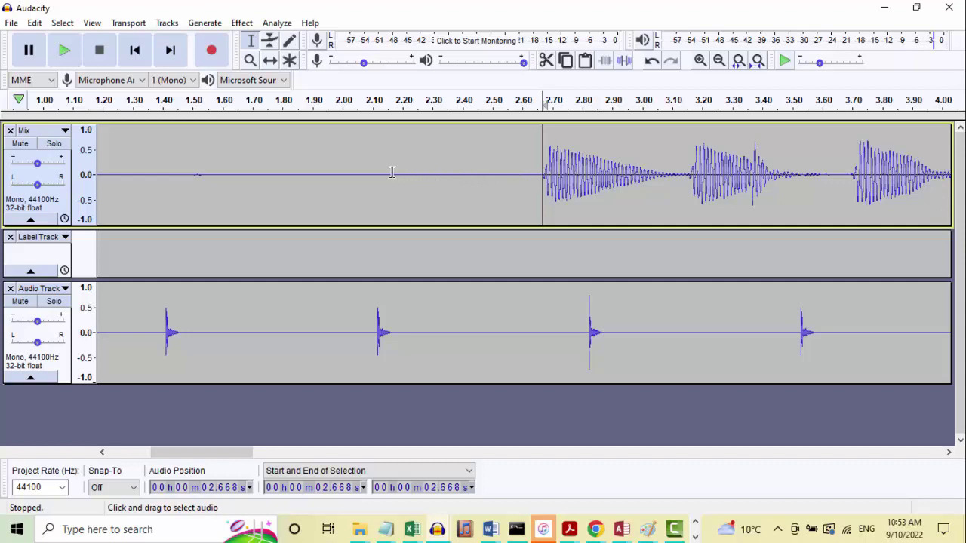
# - Copy about 0.08 seconds of silence from the Mix track and paste it twice before the first note, at about 2.67 and 2.64 seconds
pyautogui.moveTo(393, 172); pyautogui.dragTo(416, 173)
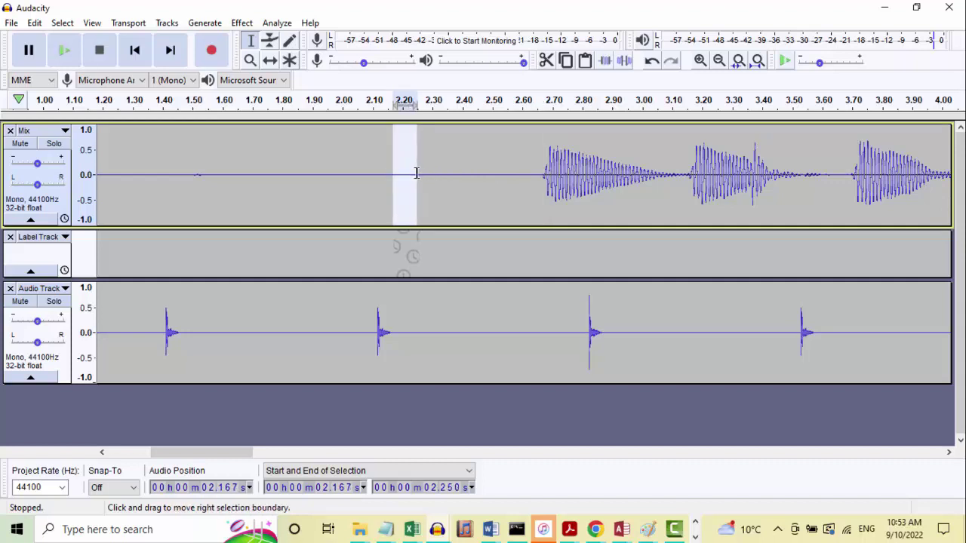
pyautogui.click(542, 174)
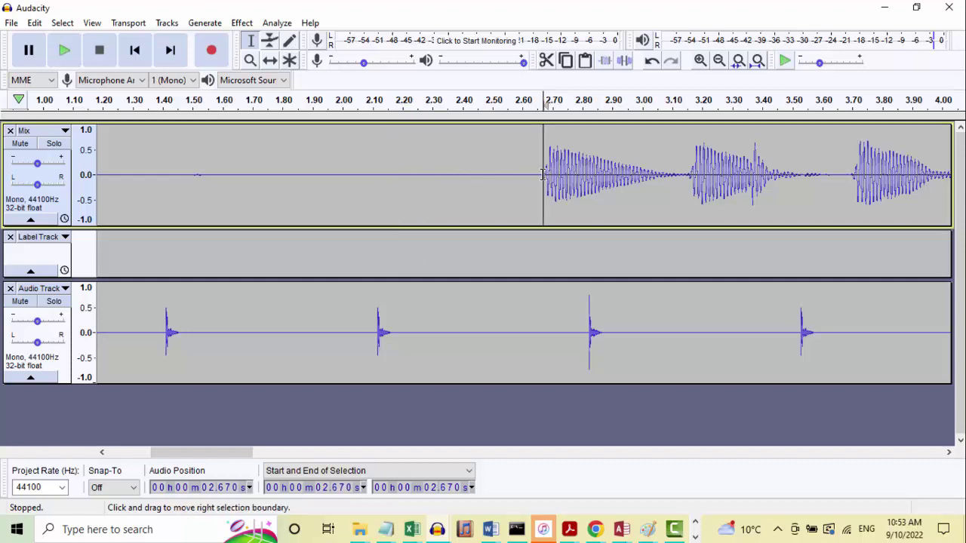
pyautogui.press('space')
pyautogui.hotkey('ctrl', 'v')
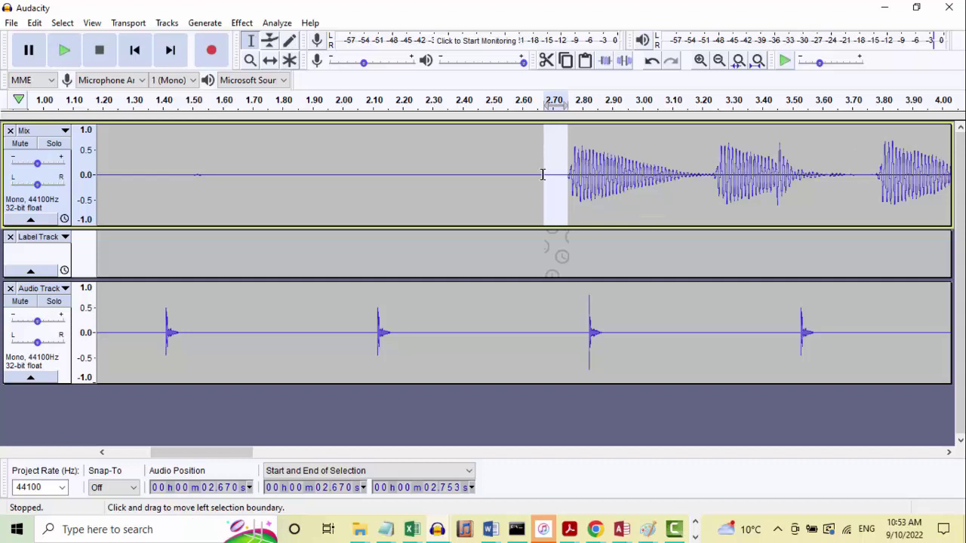
pyautogui.click(535, 174)
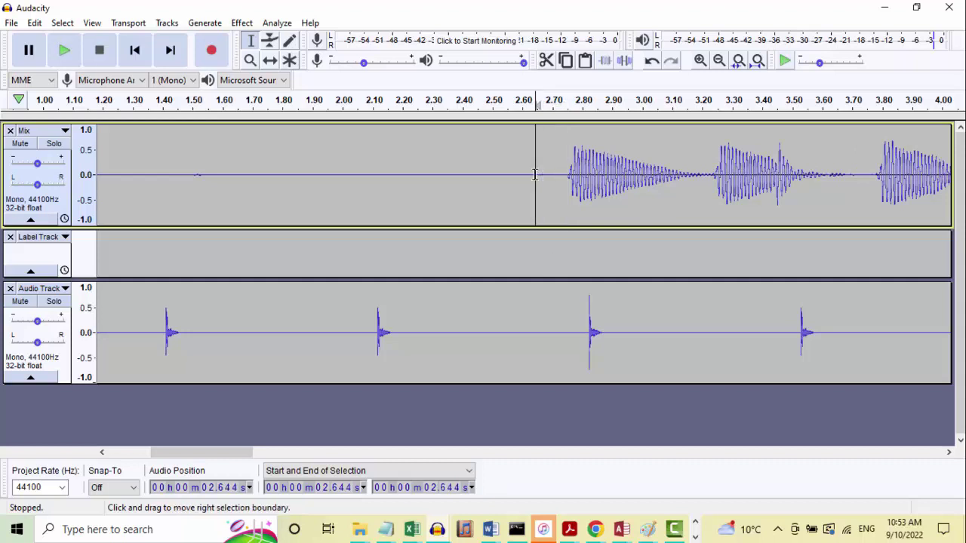
pyautogui.hotkey('ctrl', 'v')
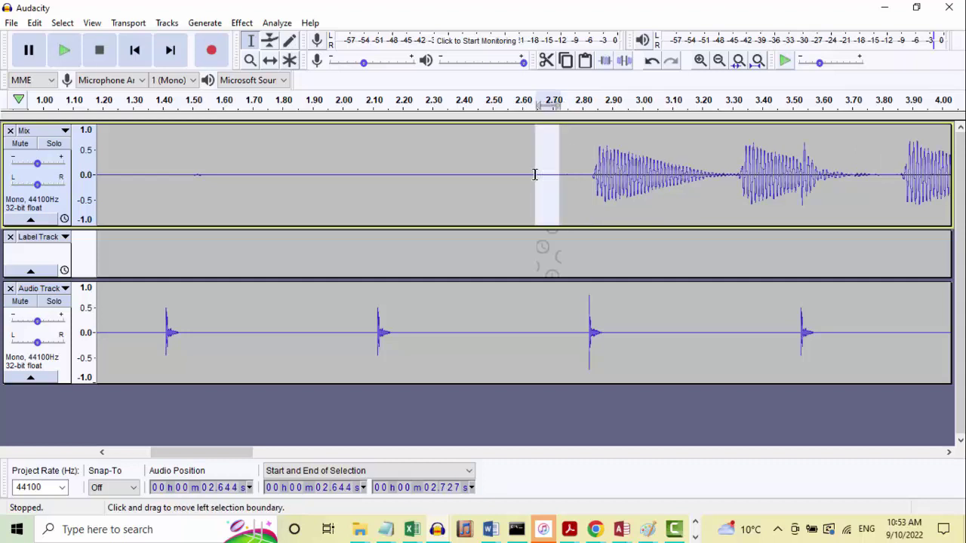
# - Delete the silence from about 2.823 to 2.834 seconds in the Mix track to align its first note with the strong beat
pyautogui.click(573, 175)
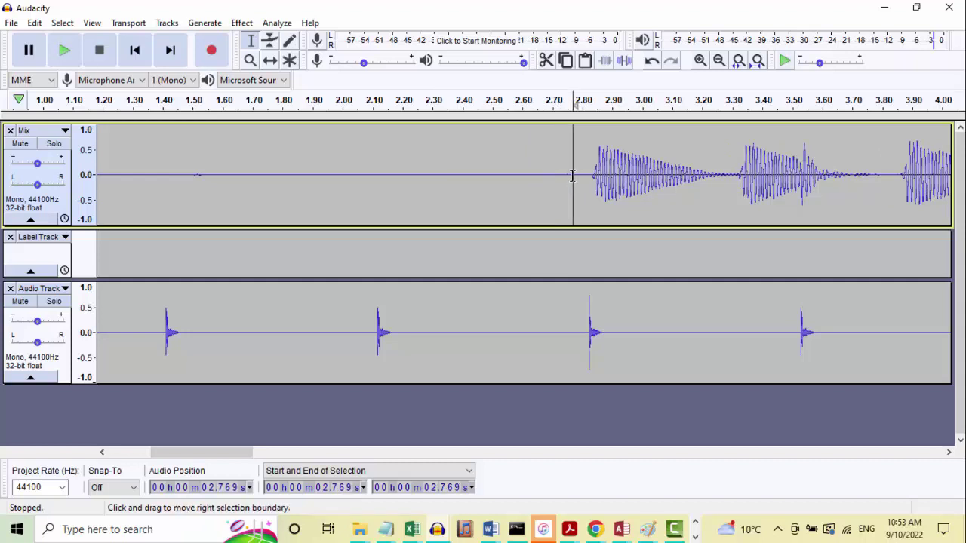
pyautogui.press('space')
pyautogui.hotkey('ctrl', '1')
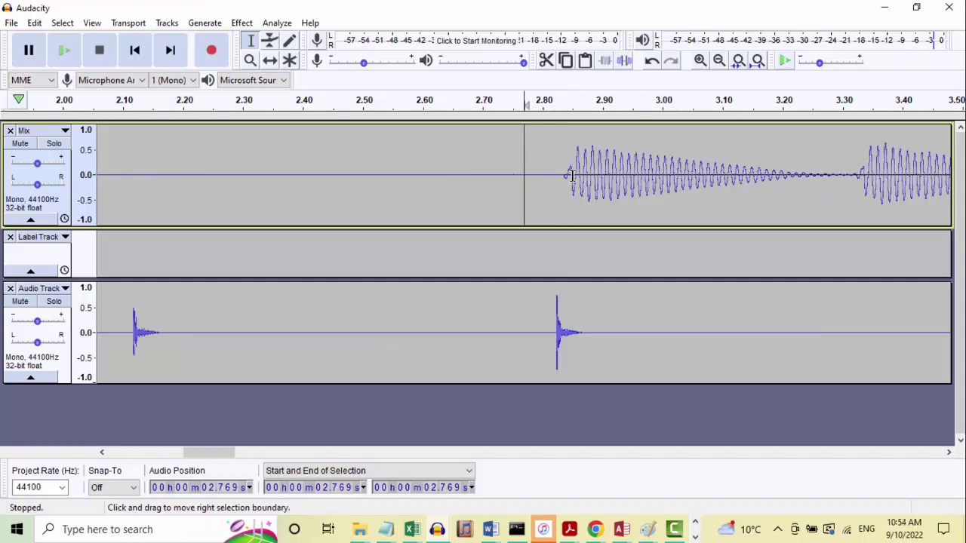
pyautogui.hotkey('ctrl', '1')
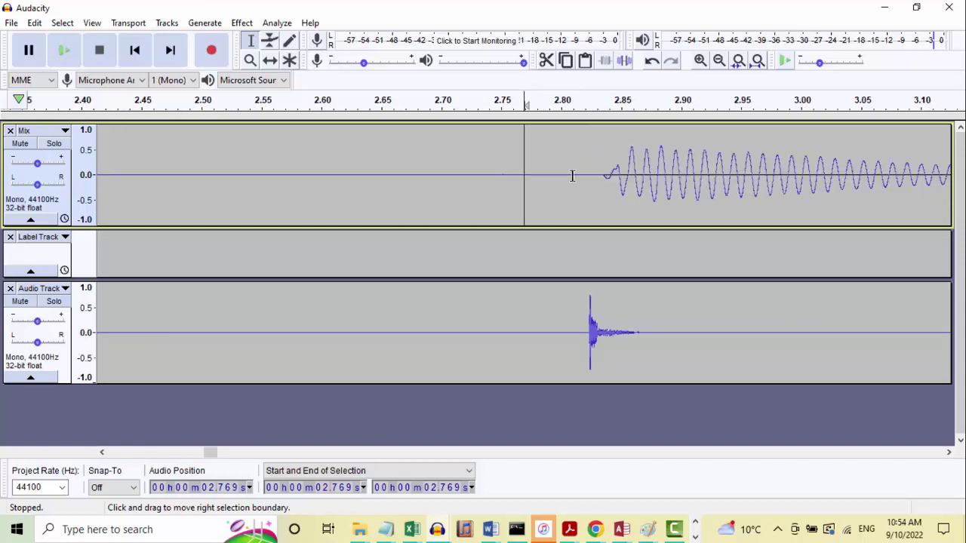
pyautogui.hotkey('ctrl', '1')
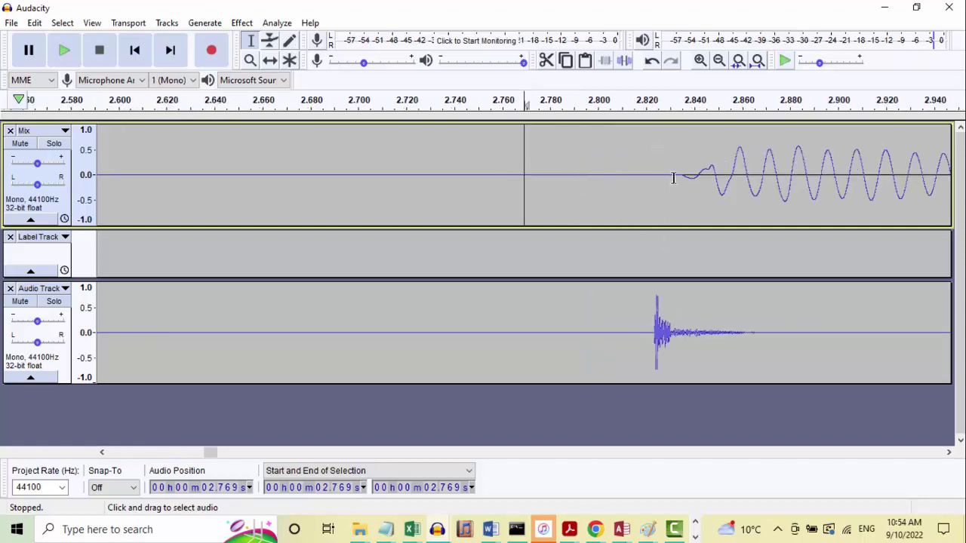
pyautogui.moveTo(678, 174); pyautogui.dragTo(653, 170)
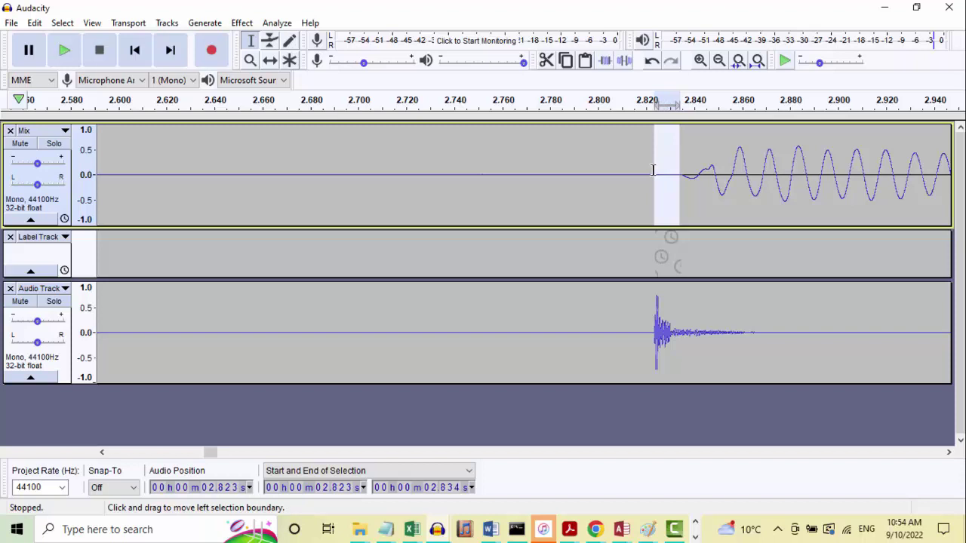
pyautogui.press('Delete')
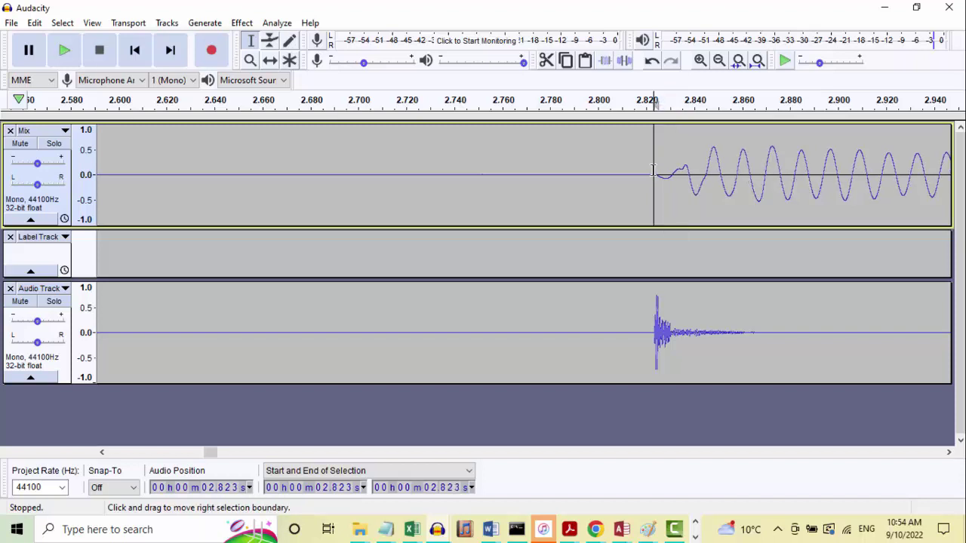
# - Play both tracks twice from just before the Mix track's first note to compare the notes with the 85 bpm beats
pyautogui.hotkey('ctrl', '3')
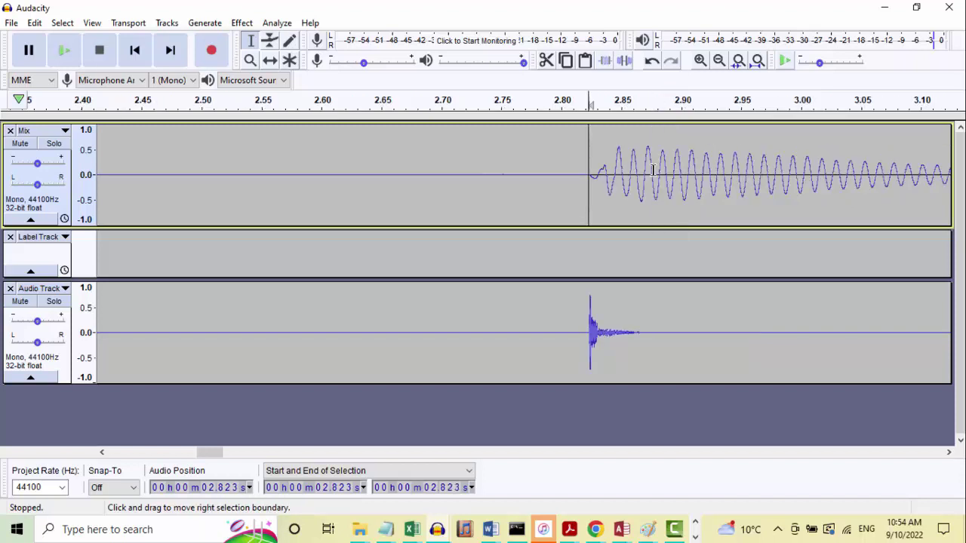
pyautogui.hotkey('ctrl', '3')
pyautogui.hotkey('ctrl', '3')
pyautogui.hotkey('ctrl', '3')
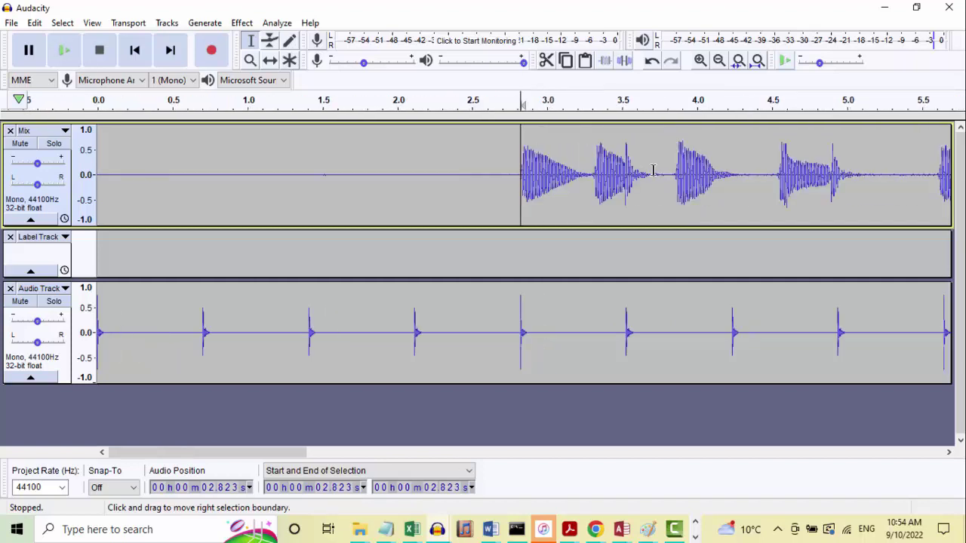
pyautogui.hotkey('ctrl', '3')
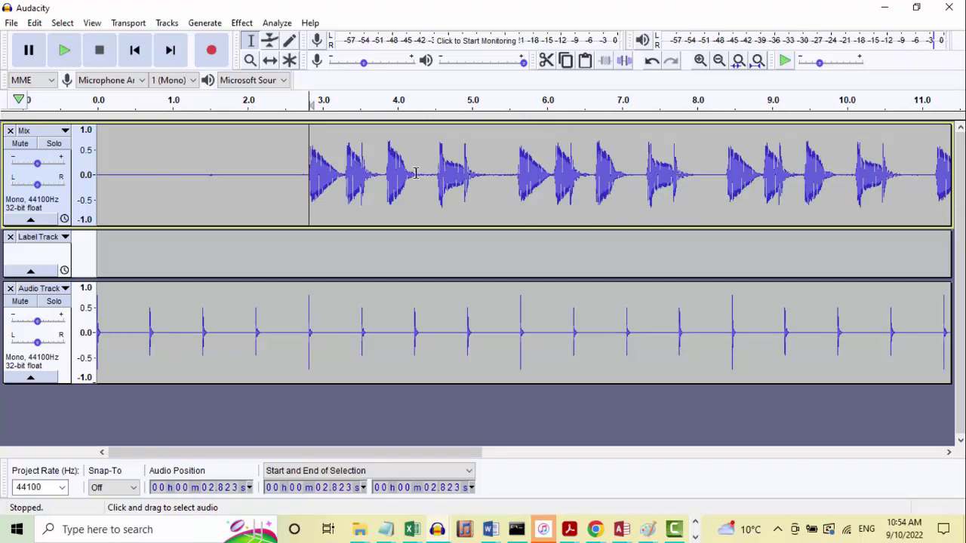
pyautogui.click(294, 168)
pyautogui.press('space')
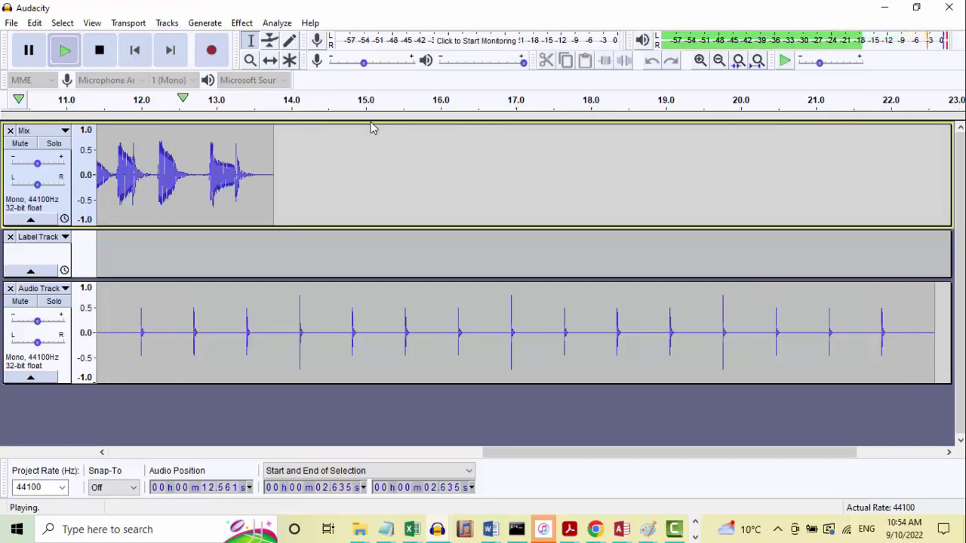
pyautogui.click(101, 54)
pyautogui.click(135, 52)
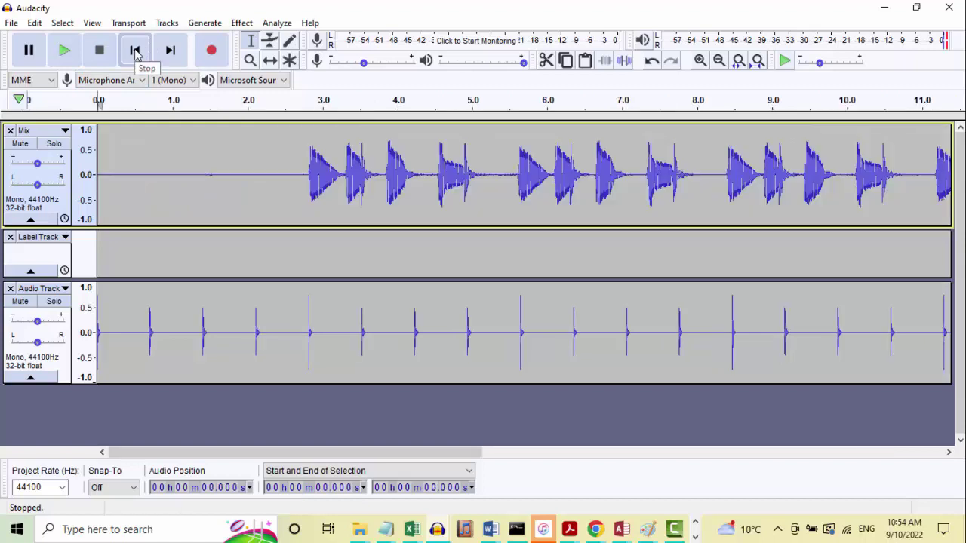
pyautogui.click(288, 172)
pyautogui.press('space')
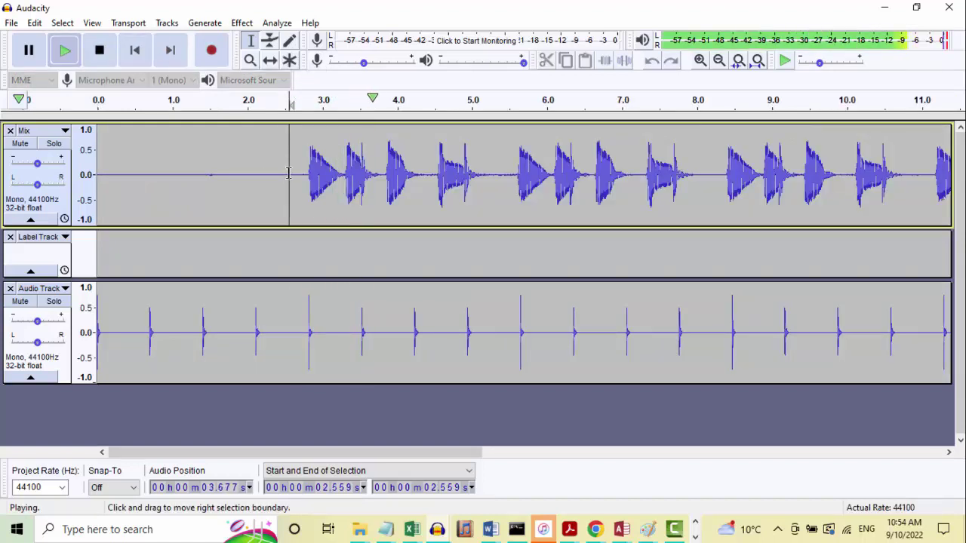
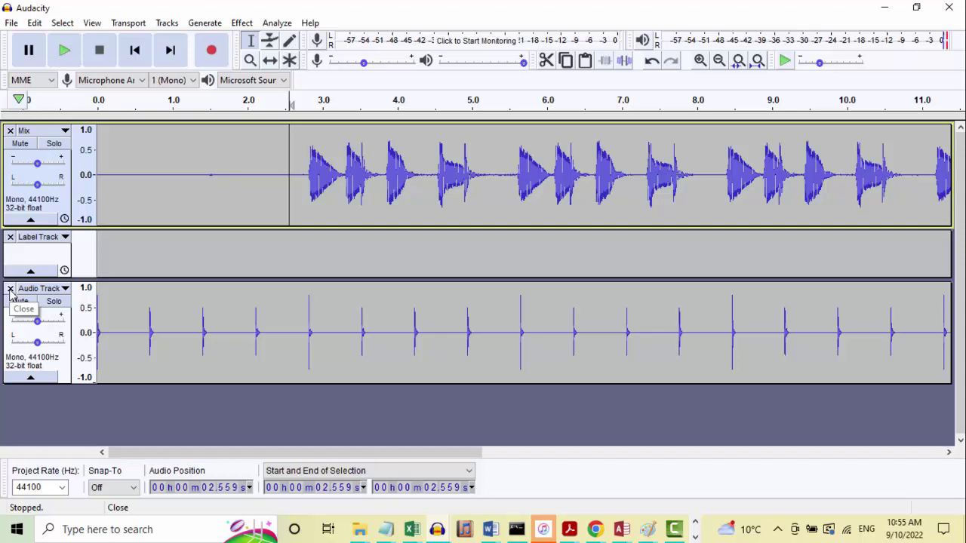
# - Remove the 85 bpm rhythm track and generate one at 86 beats per minute from the current cursor position at about 2.56 seconds
pyautogui.click(10, 289)
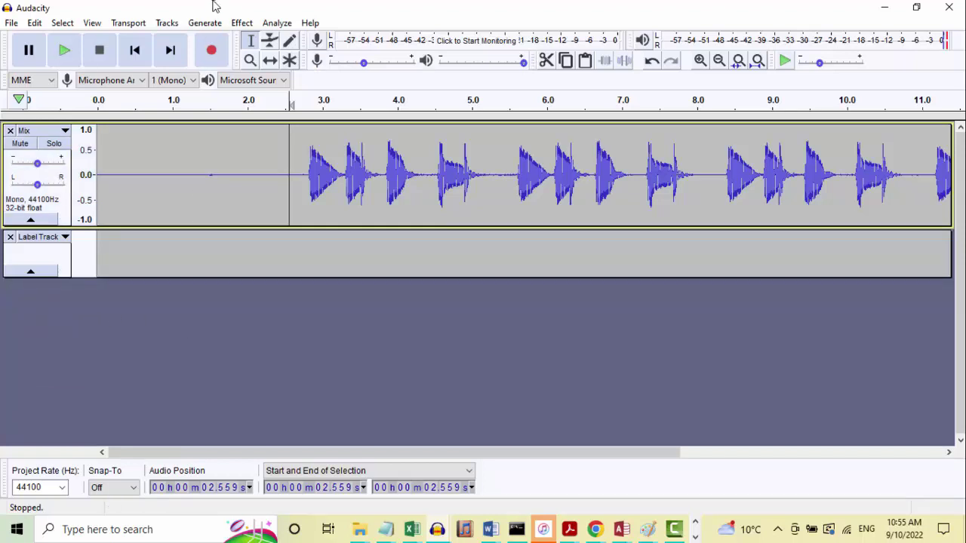
pyautogui.click(205, 22)
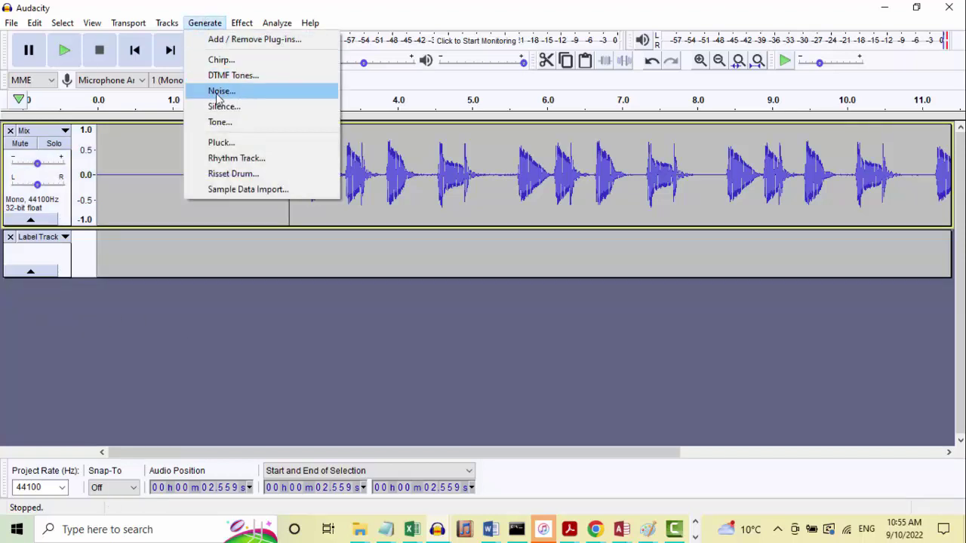
pyautogui.click(236, 158)
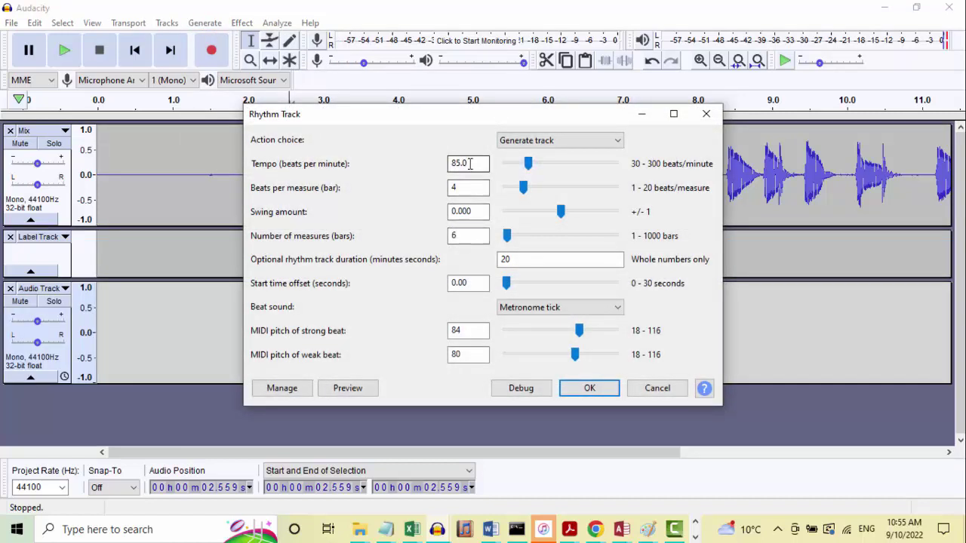
pyautogui.click(460, 164)
pyautogui.write('6')
pyautogui.click(589, 389)
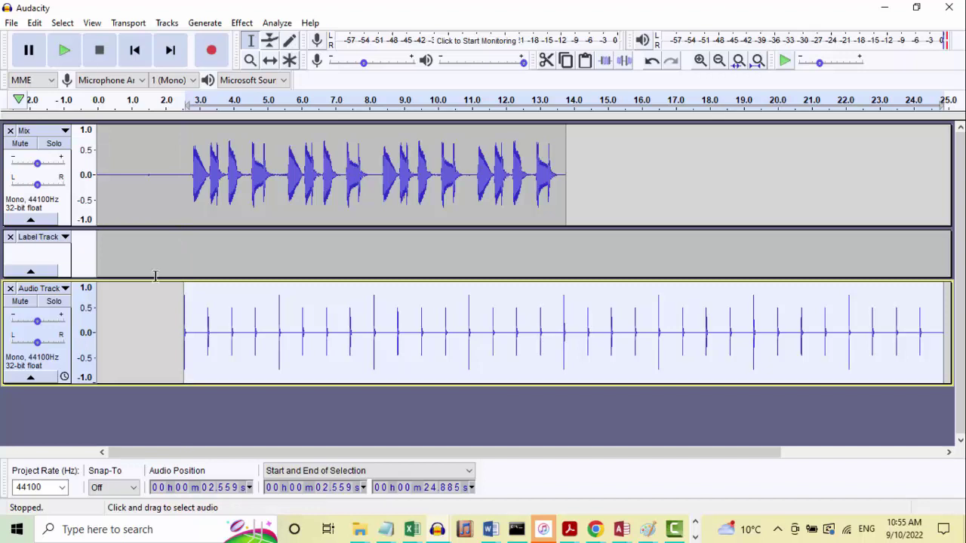
# - Remove the offset rhythm track and generate it again at 86 beats per minute from the project start
pyautogui.click(10, 289)
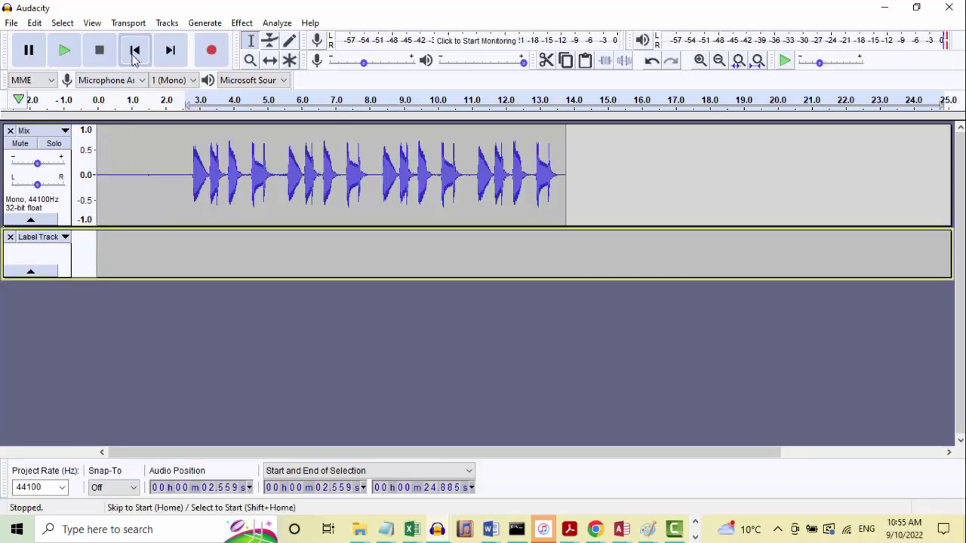
pyautogui.click(134, 53)
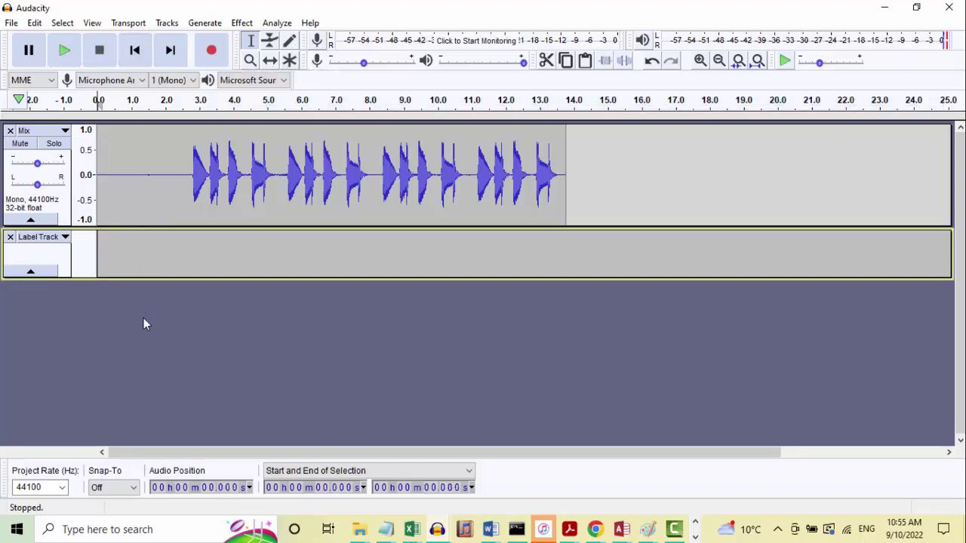
pyautogui.click(205, 23)
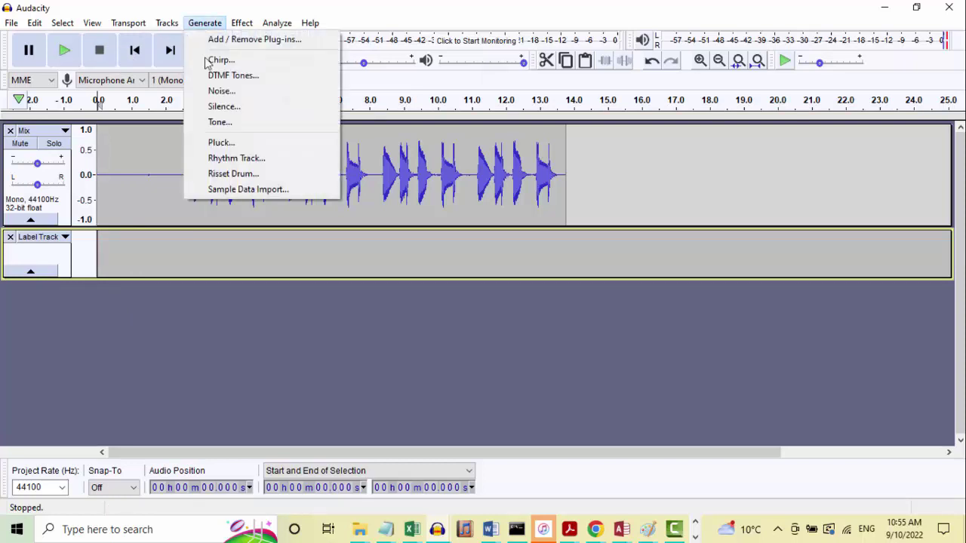
pyautogui.click(219, 158)
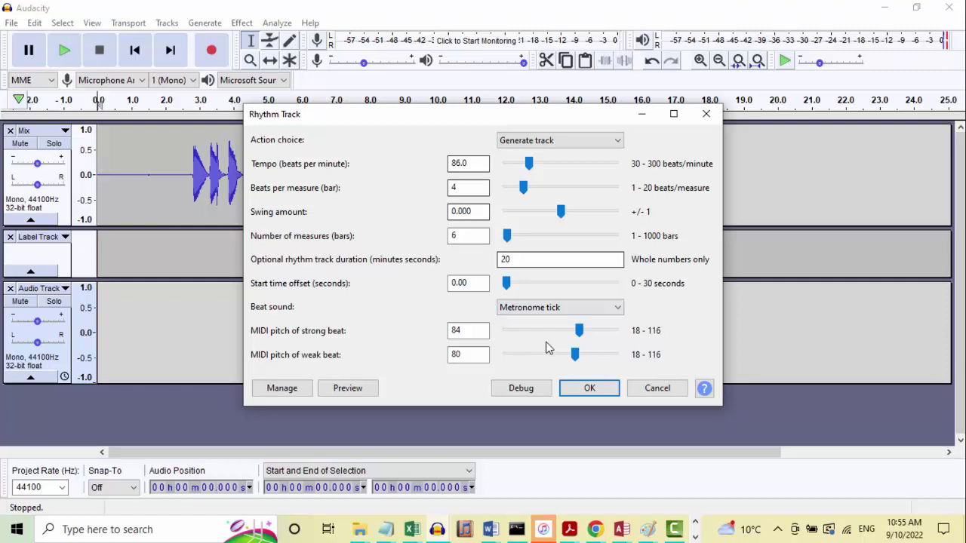
pyautogui.click(588, 387)
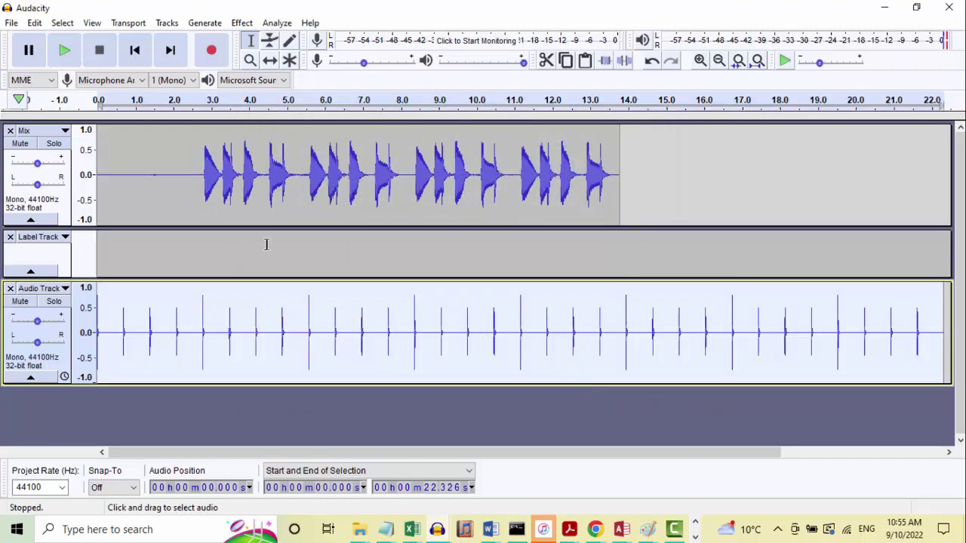
# - Delete the silence from about 2.790 to 2.821 seconds in the Mix track so its first note meets the 86 bpm strong beat
pyautogui.click(195, 176)
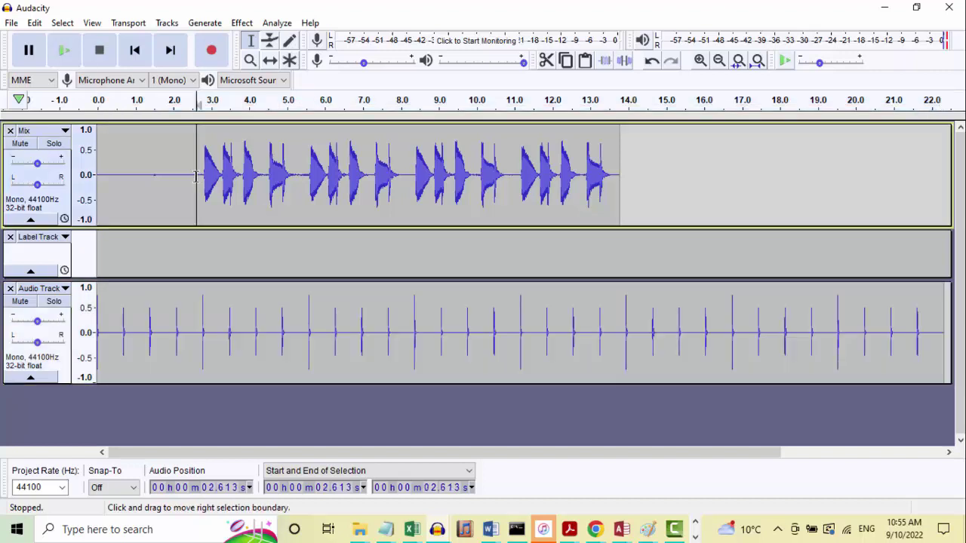
pyautogui.hotkey('ctrl', '1')
pyautogui.hotkey('ctrl', '1')
pyautogui.hotkey('ctrl', '1')
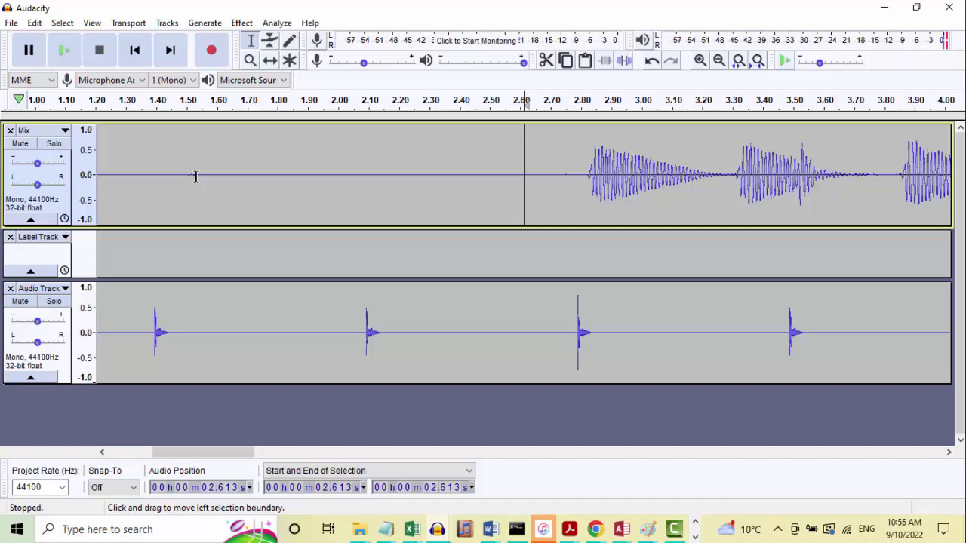
pyautogui.hotkey('ctrl', '1')
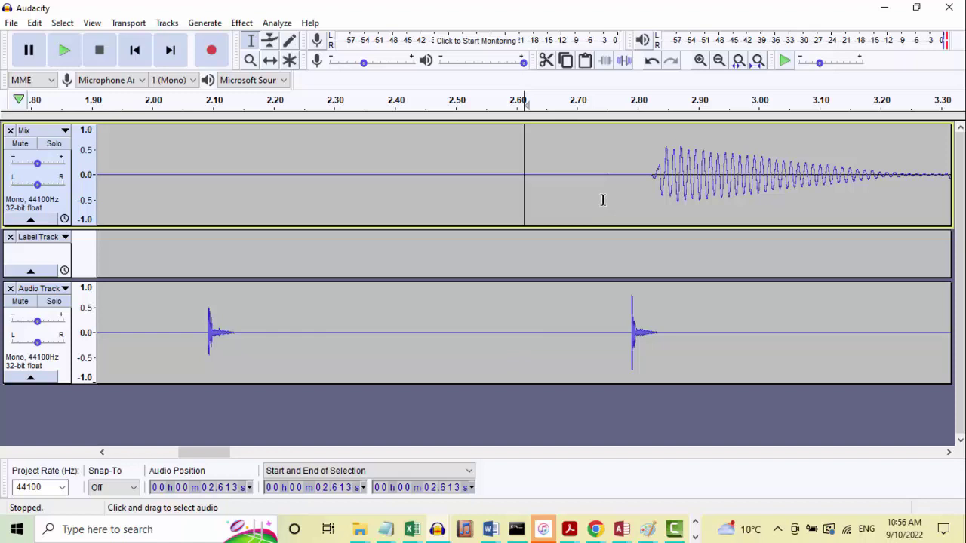
pyautogui.moveTo(650, 175); pyautogui.dragTo(630, 180)
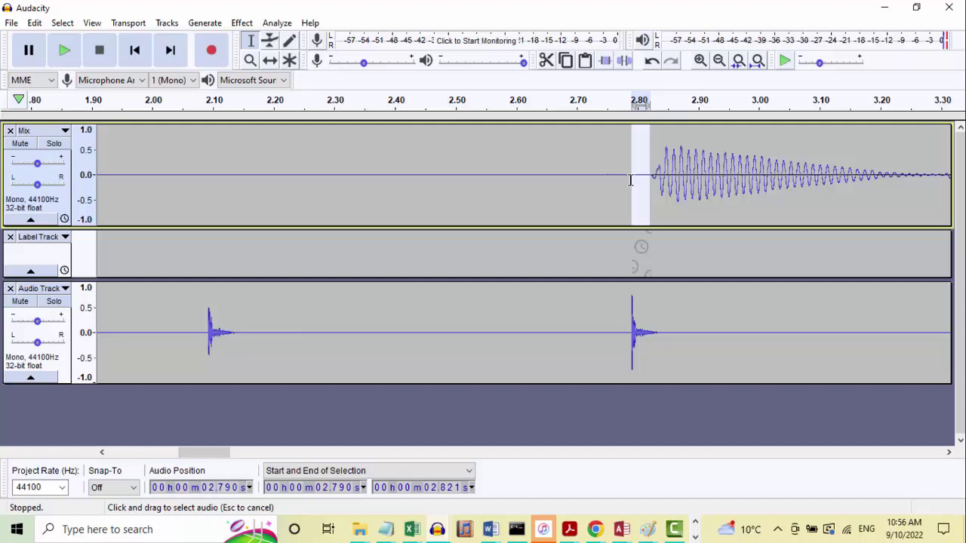
pyautogui.moveTo(630, 180); pyautogui.dragTo(630, 179)
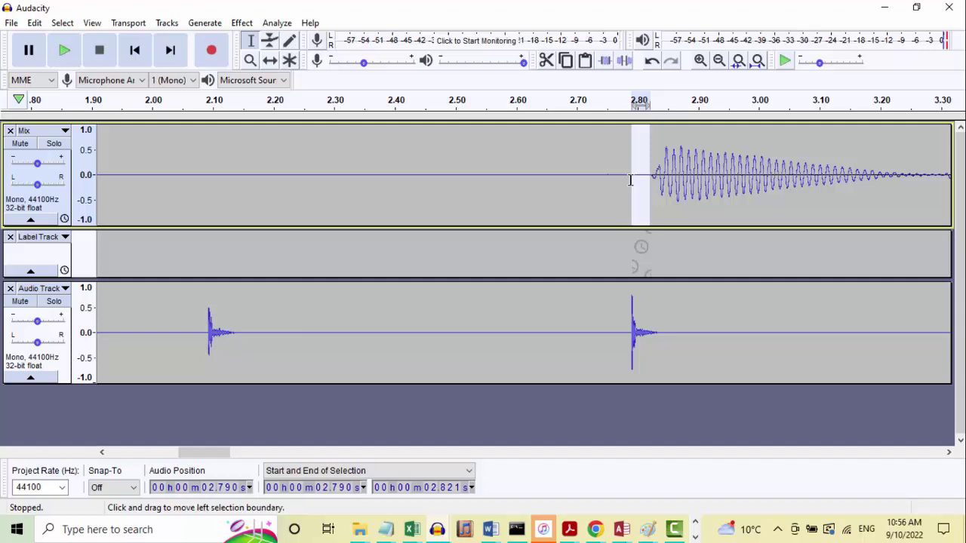
pyautogui.press('Delete')
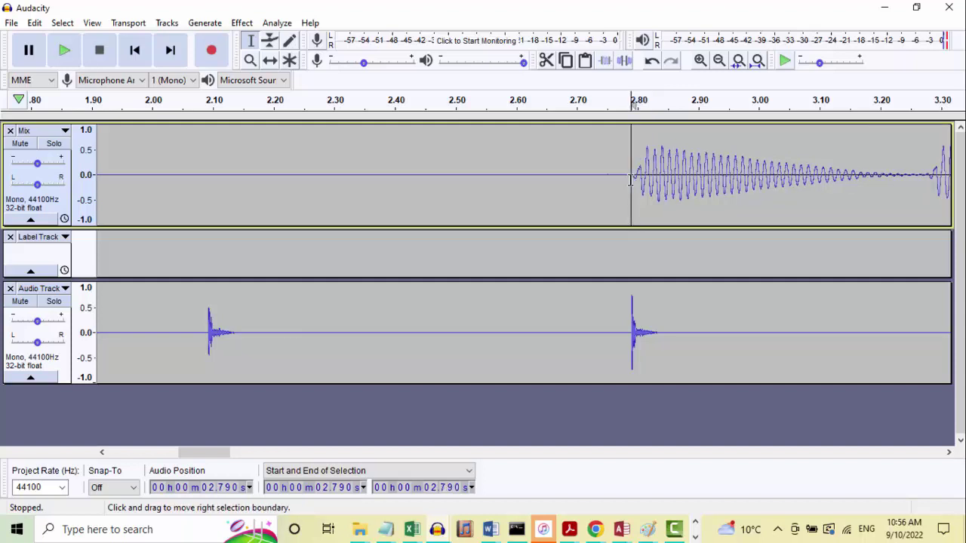
# - Play both tracks from just before the Mix track's first note to check the notes against the 86 bpm beats
pyautogui.hotkey('ctrl', '3')
pyautogui.hotkey('ctrl', '3')
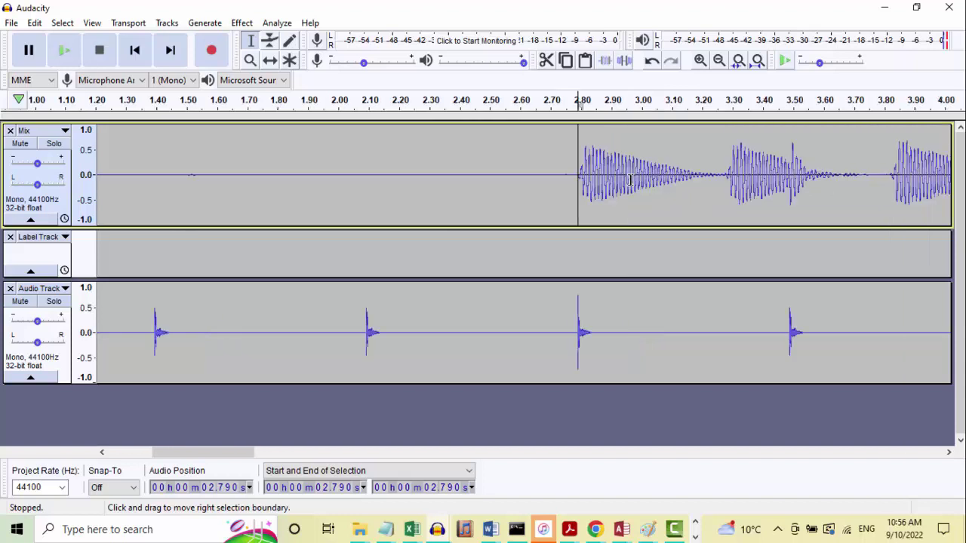
pyautogui.hotkey('ctrl', '3')
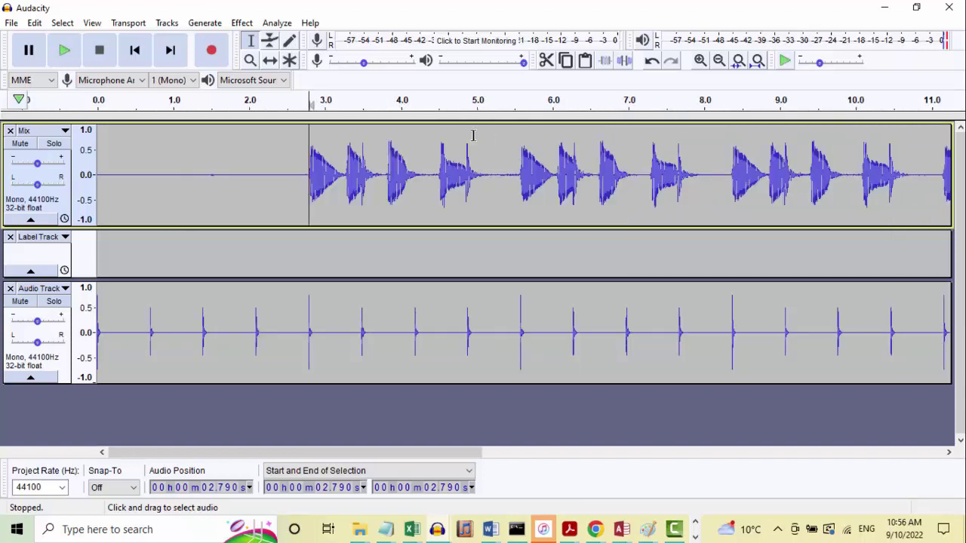
pyautogui.click(291, 181)
pyautogui.press('space')
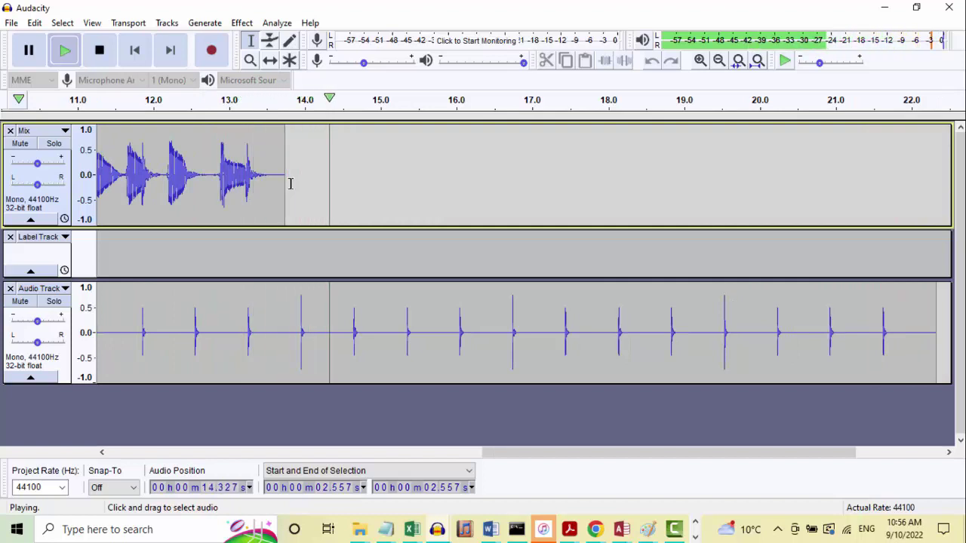
pyautogui.click(99, 50)
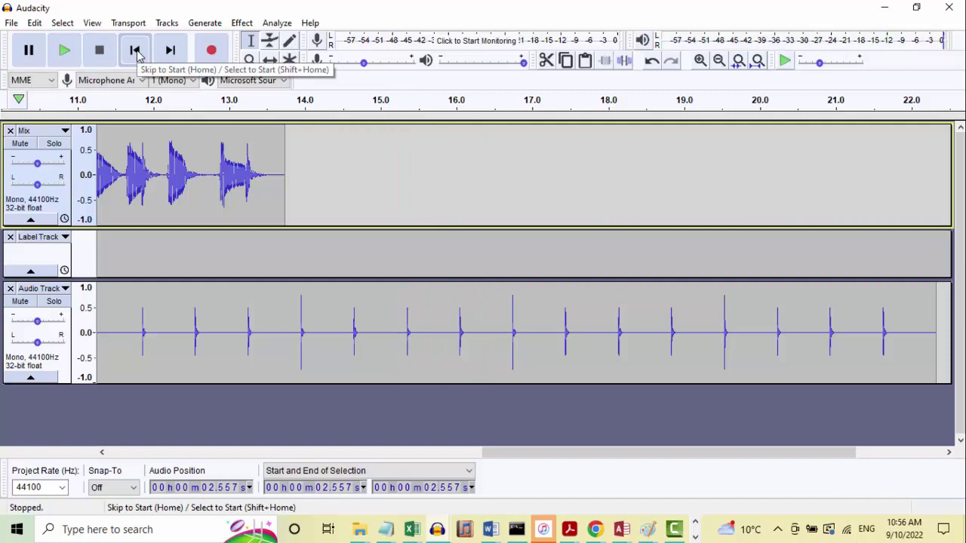
pyautogui.click(135, 50)
# - Play both tracks from the project start to hear the full count-in and the Mix track against the beats
pyautogui.click(278, 184)
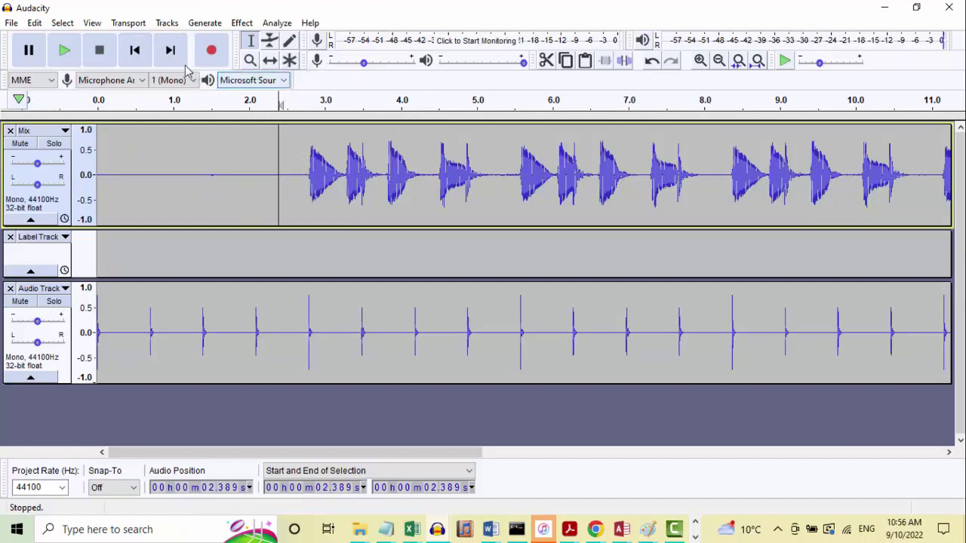
pyautogui.click(135, 55)
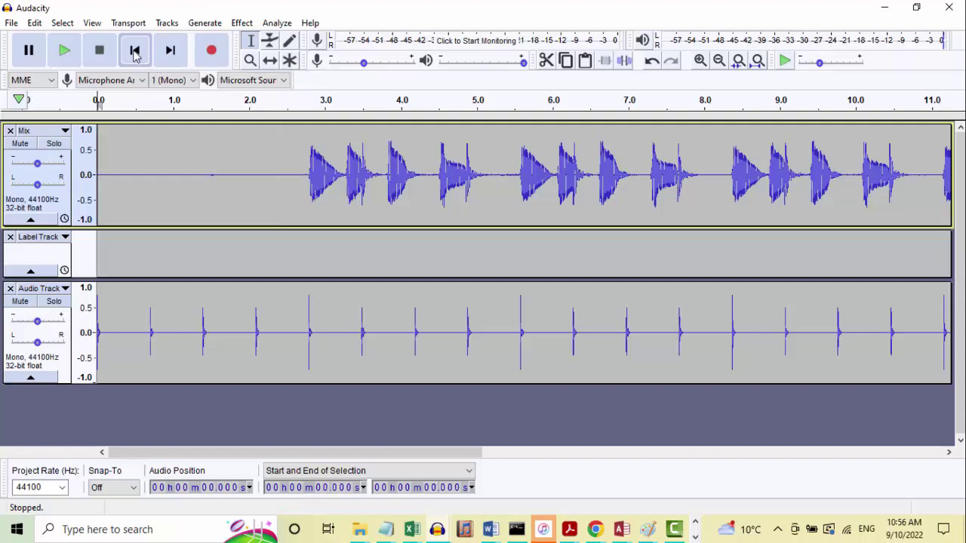
pyautogui.press('space')
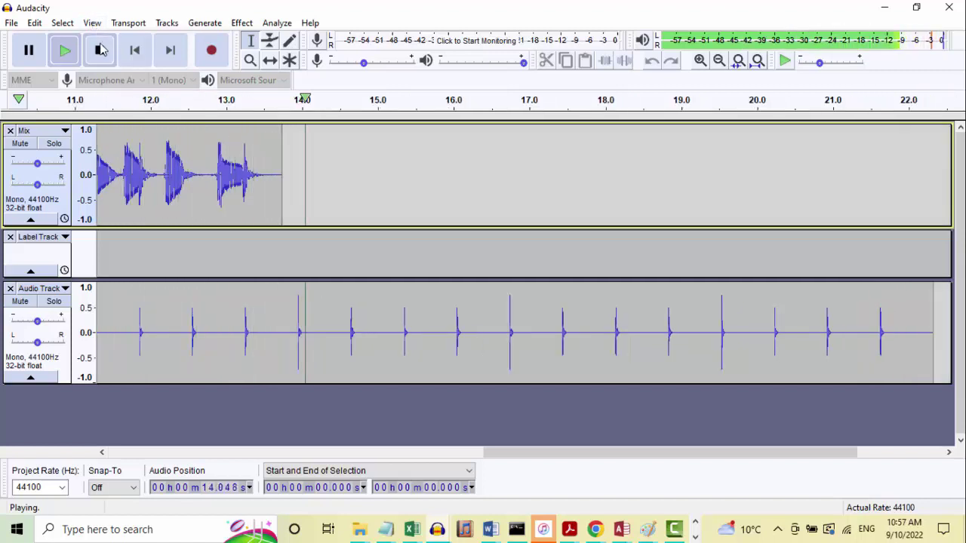
# - Stop playback and compare the end of the Mix track with the strong beat that follows it in the rhythm track
pyautogui.click(99, 50)
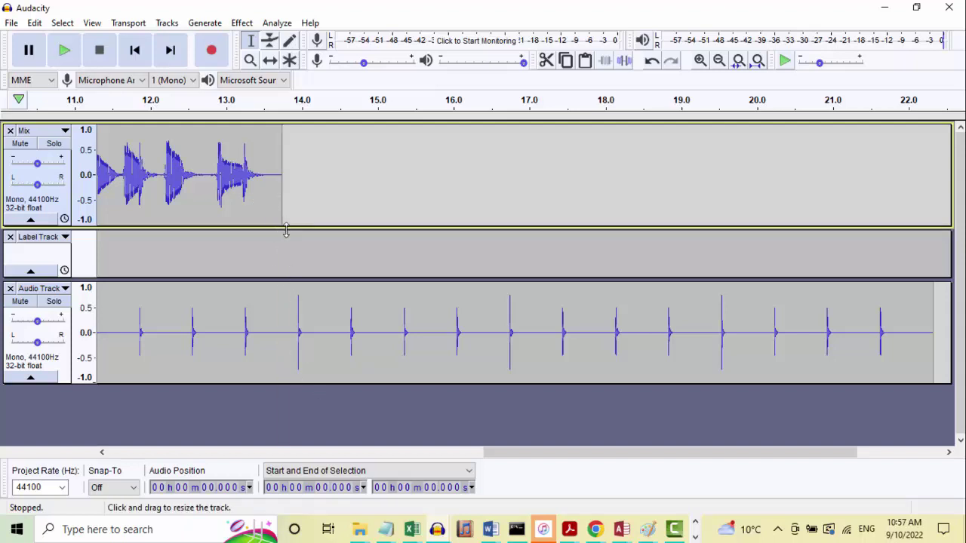
pyautogui.click(300, 175)
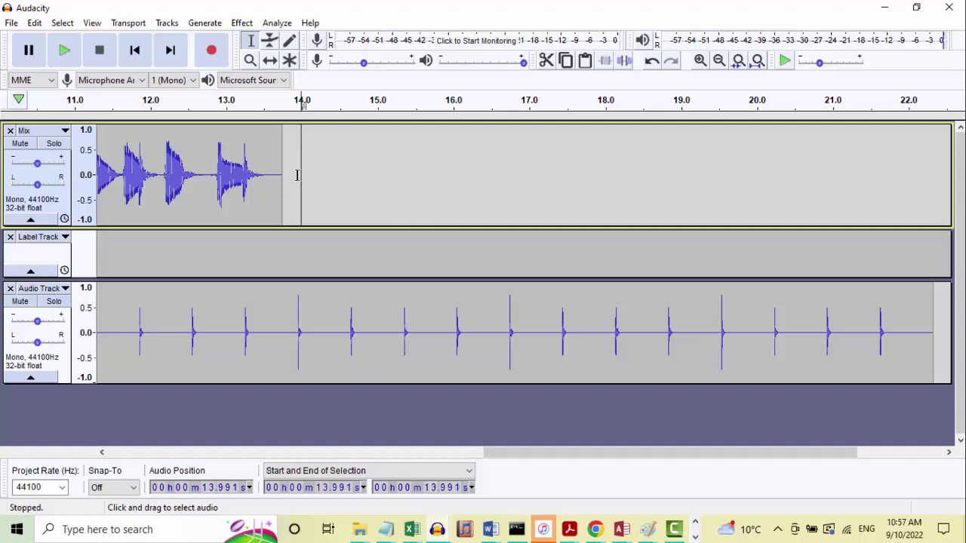
pyautogui.click(297, 175)
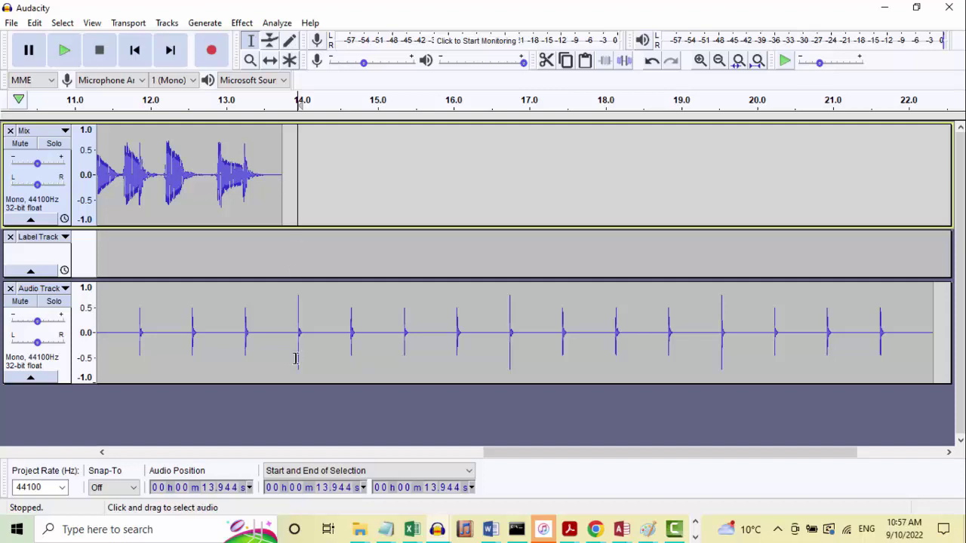
pyautogui.click(124, 453)
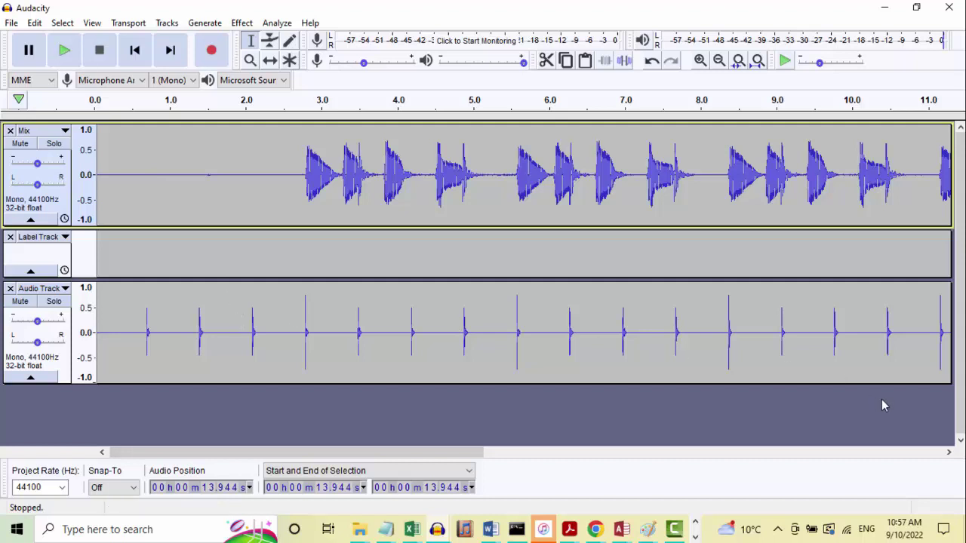
pyautogui.click(929, 454)
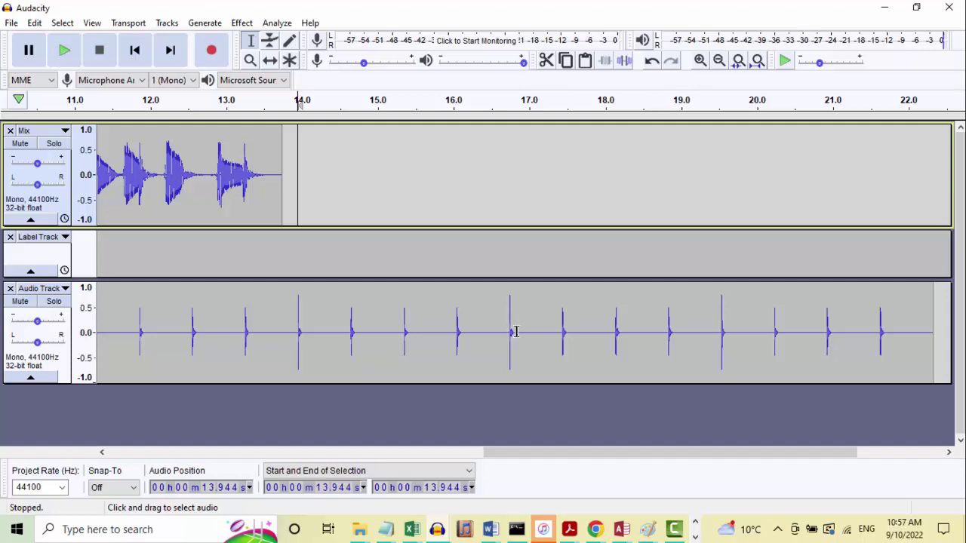
# - Select all three tracks from the project start to 16.707 seconds, just before a strong beat, and copy the selection
pyautogui.click(516, 332)
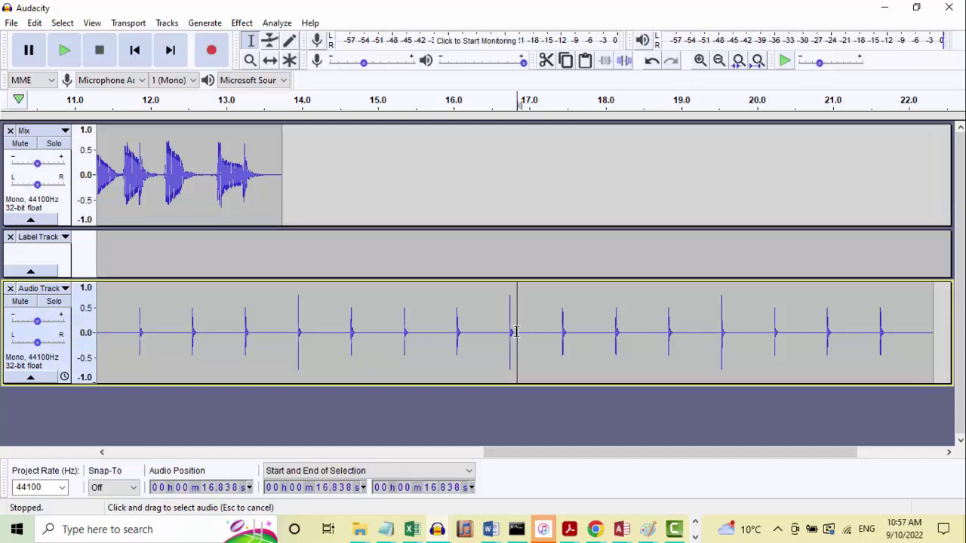
pyautogui.moveTo(516, 332); pyautogui.dragTo(353, 179)
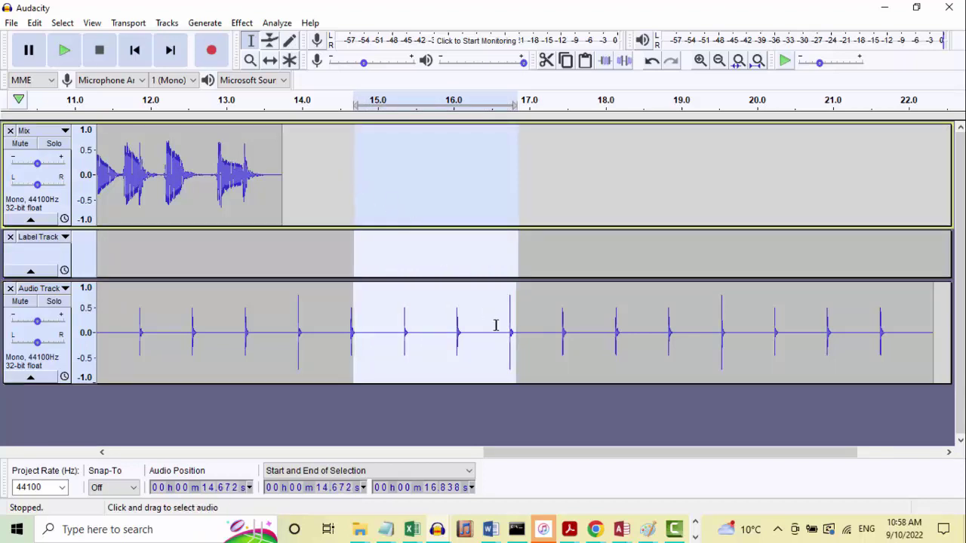
pyautogui.click(507, 335)
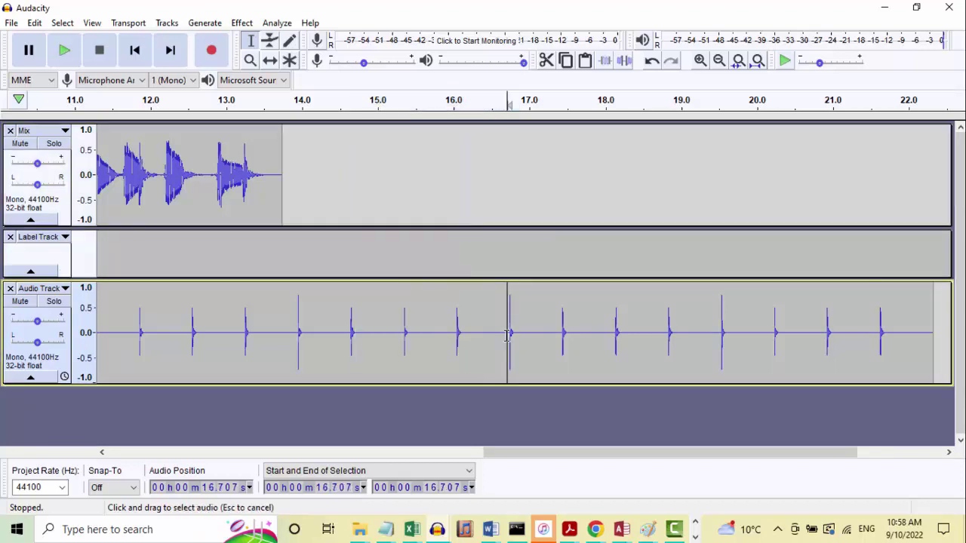
pyautogui.moveTo(506, 340); pyautogui.dragTo(256, 189)
pyautogui.moveTo(229, 185); pyautogui.dragTo(51, 177)
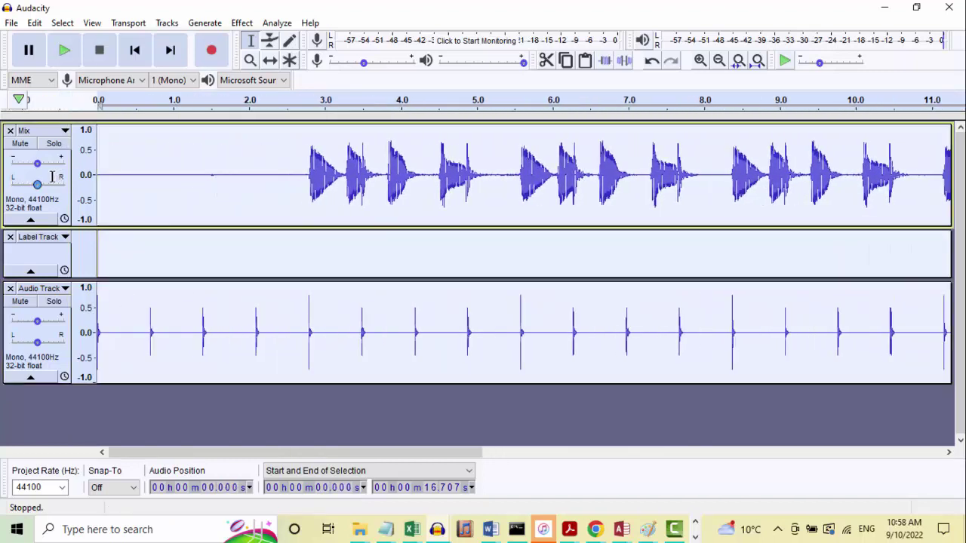
pyautogui.click(34, 23)
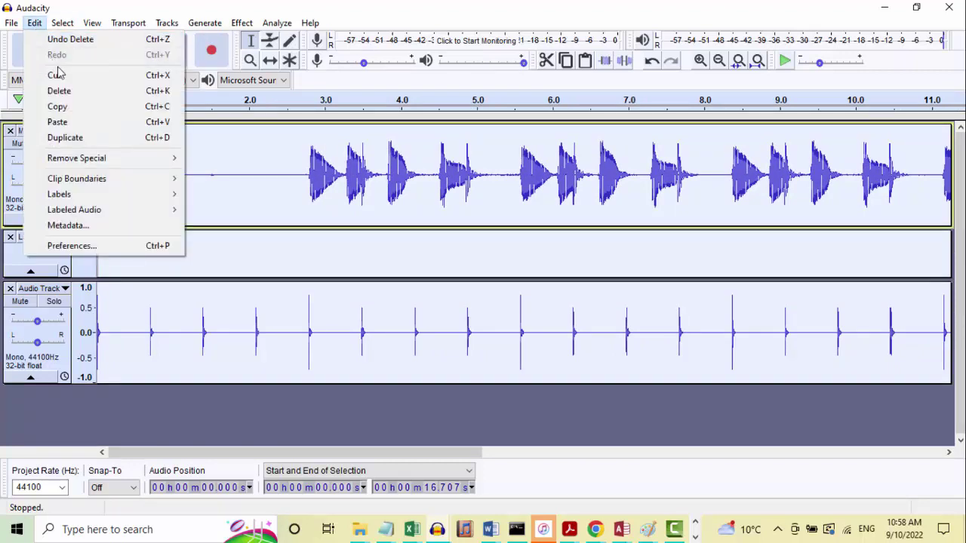
pyautogui.click(72, 107)
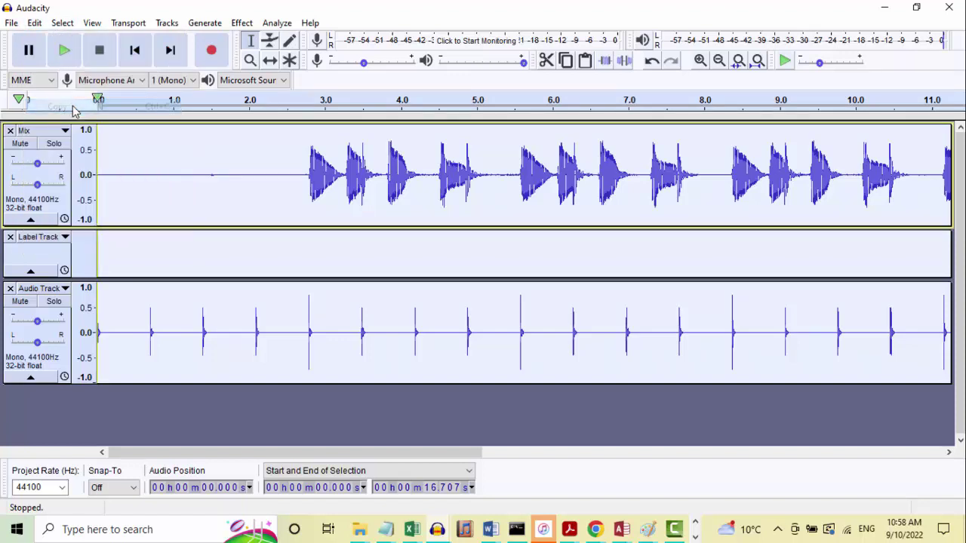
# - Create a new project and paste the copied tracks into it
pyautogui.click(12, 23)
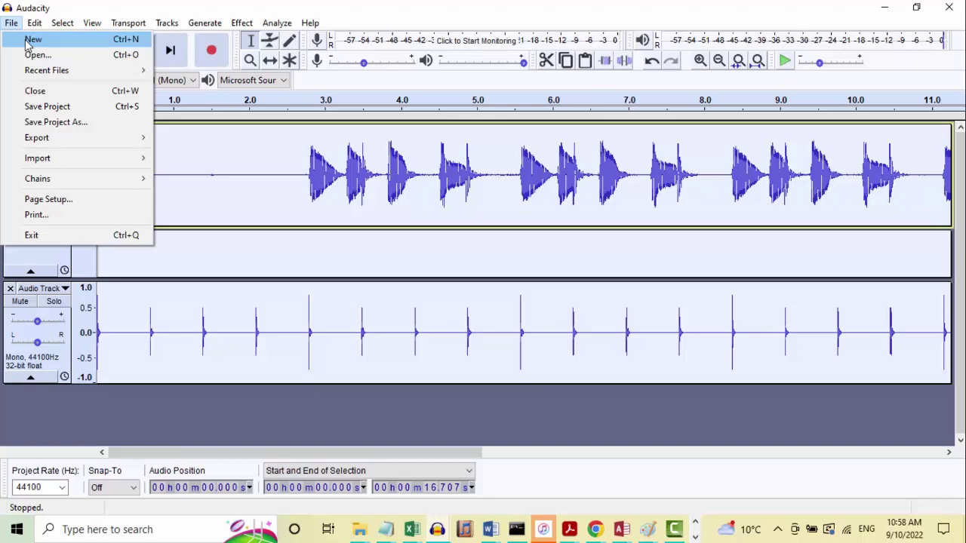
pyautogui.click(28, 41)
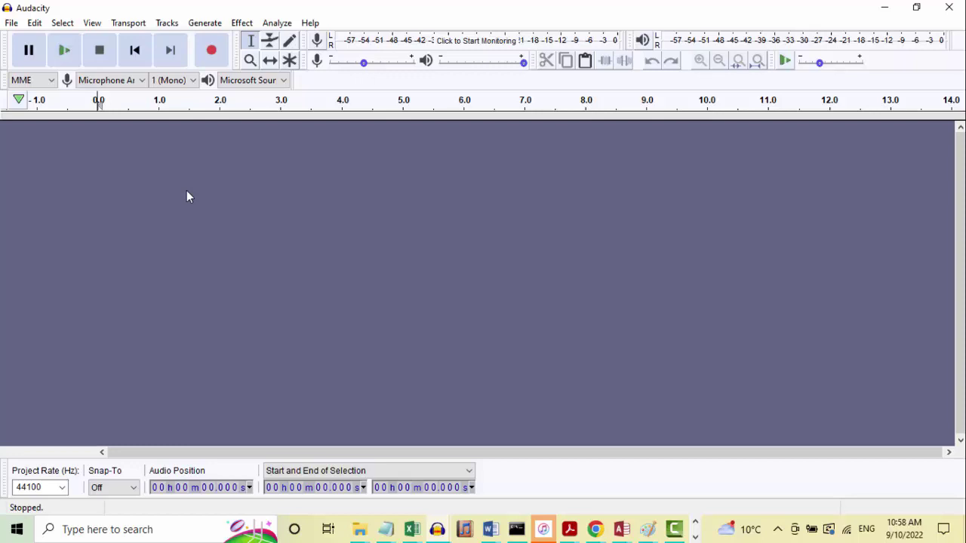
pyautogui.hotkey('ctrl', 'w')
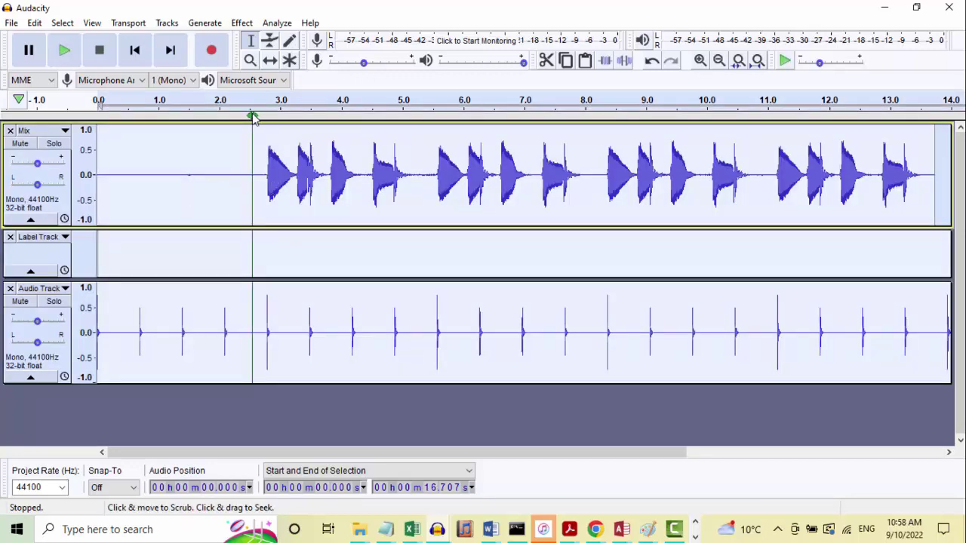
# - Play the pasted tracks from the project start to check them against the beats, and return to the start
pyautogui.click(135, 51)
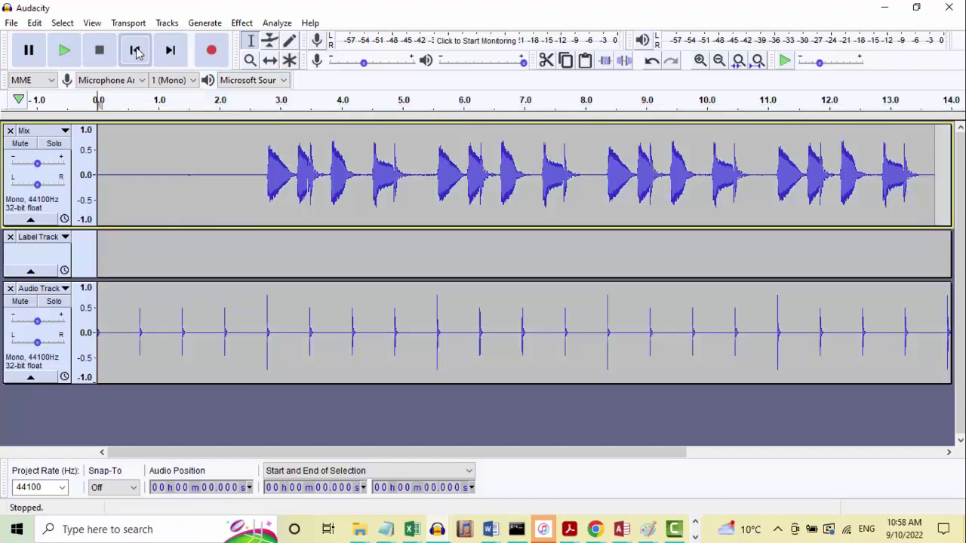
pyautogui.press('space')
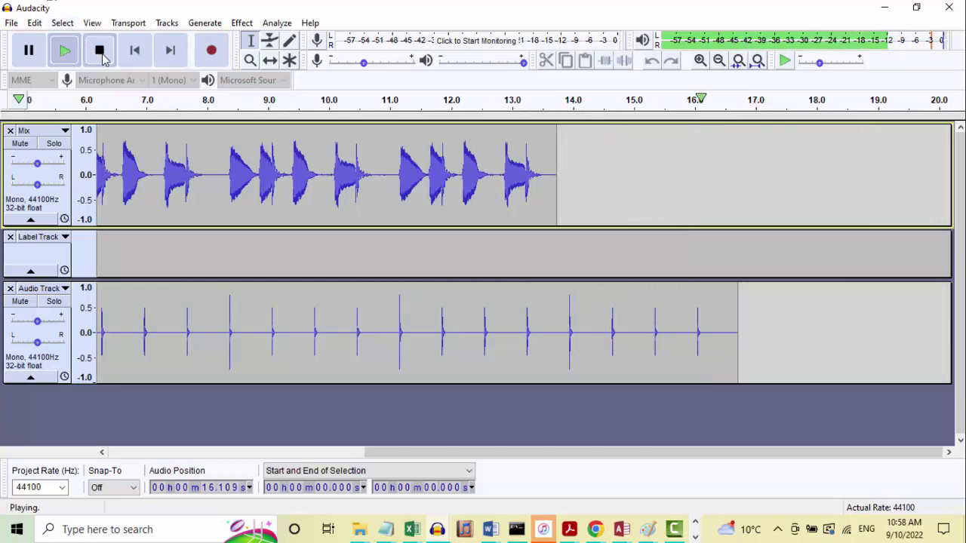
pyautogui.click(101, 51)
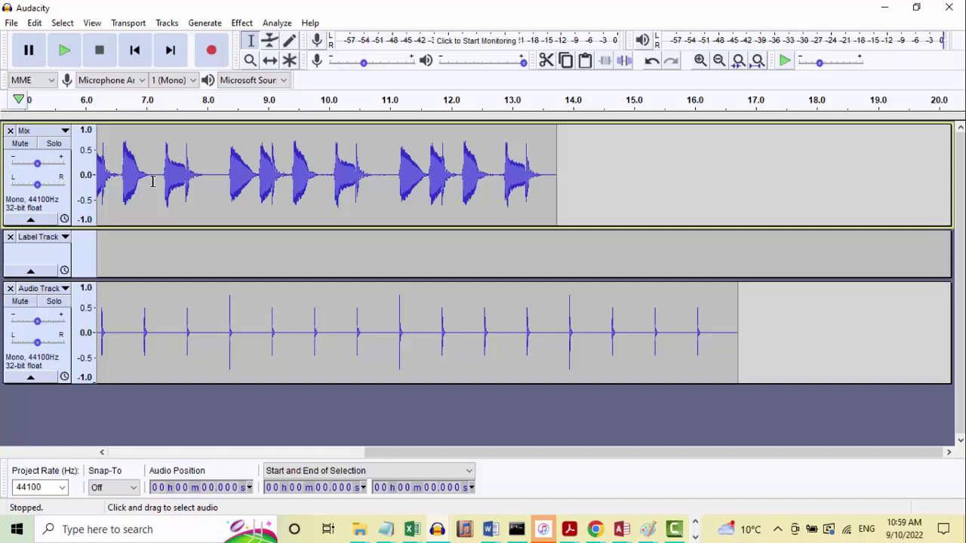
pyautogui.click(135, 51)
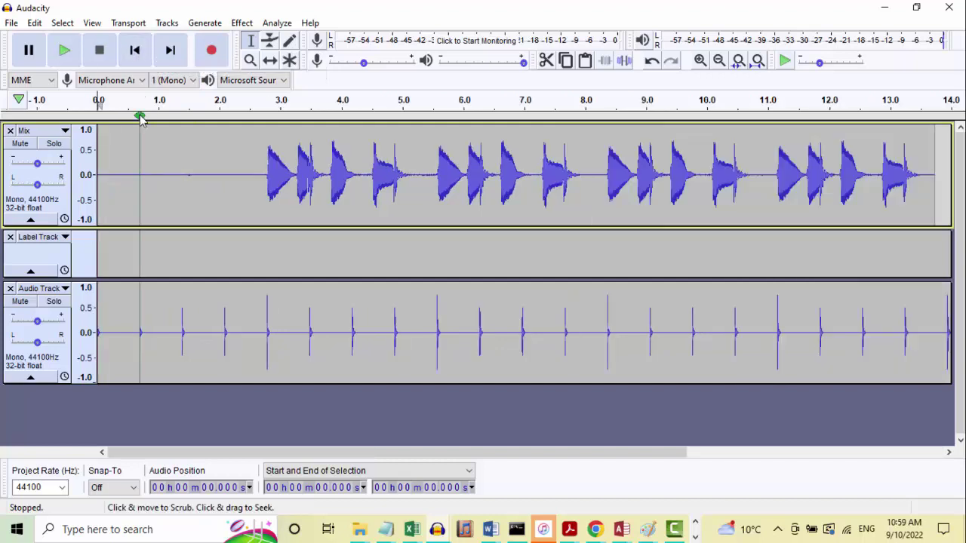
# - Rename the rhythm track to "Click 86 BPM"
pyautogui.click(47, 292)
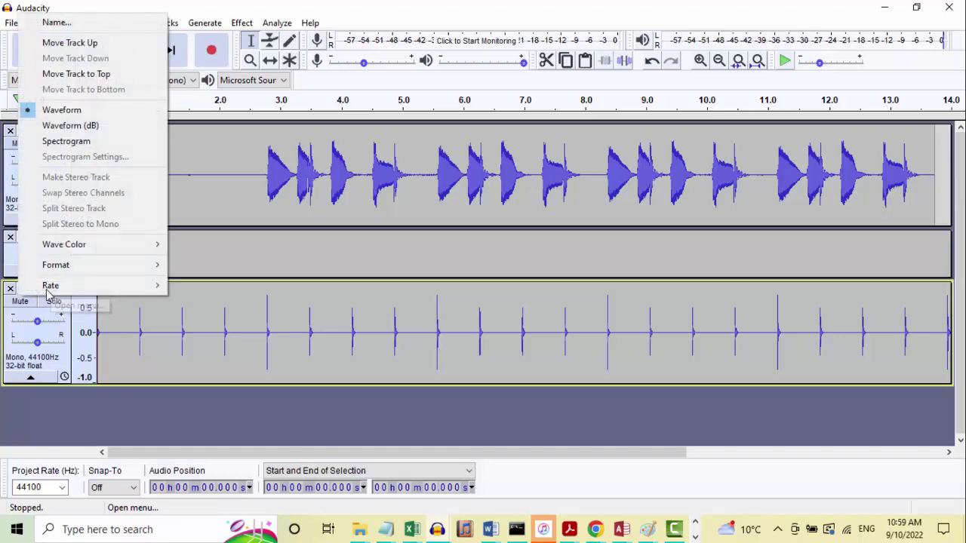
pyautogui.click(53, 23)
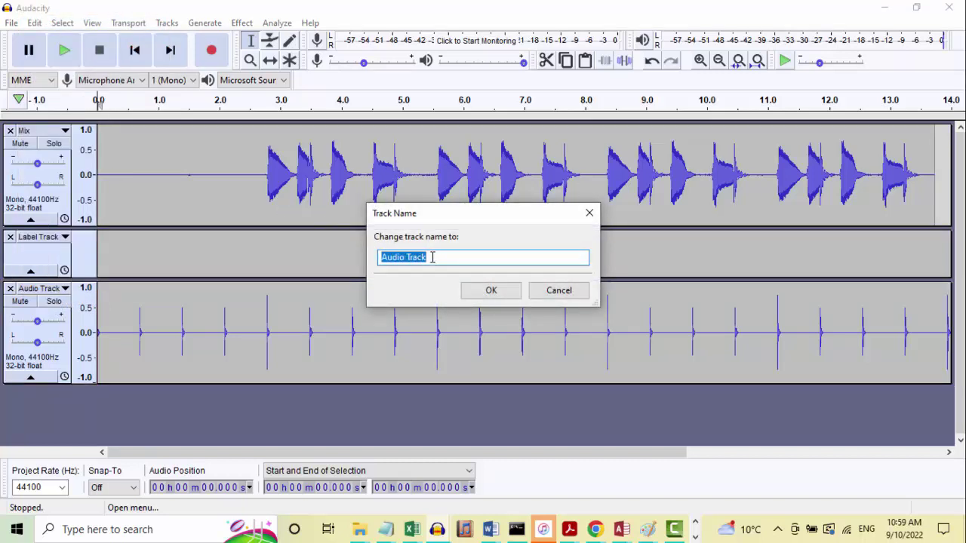
pyautogui.write('Click 86 BPM')
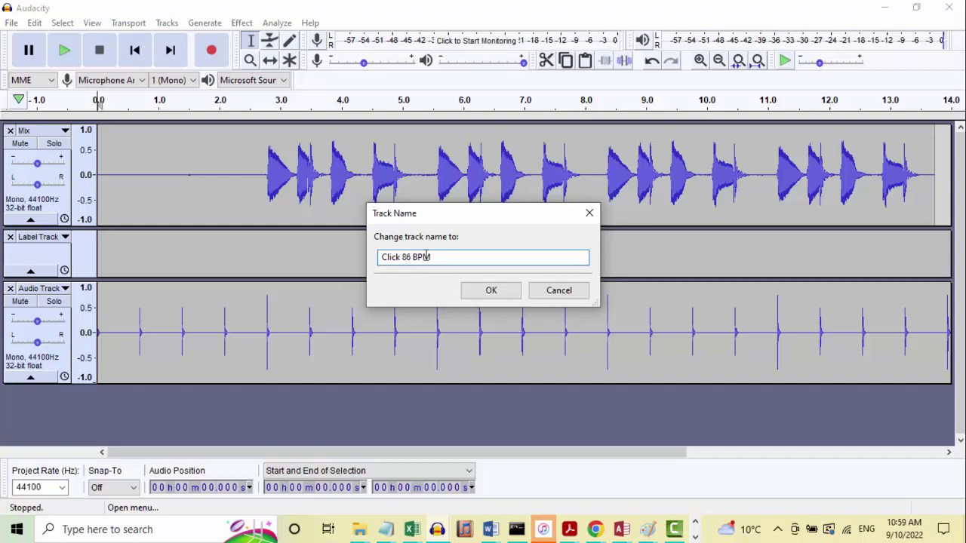
pyautogui.click(491, 290)
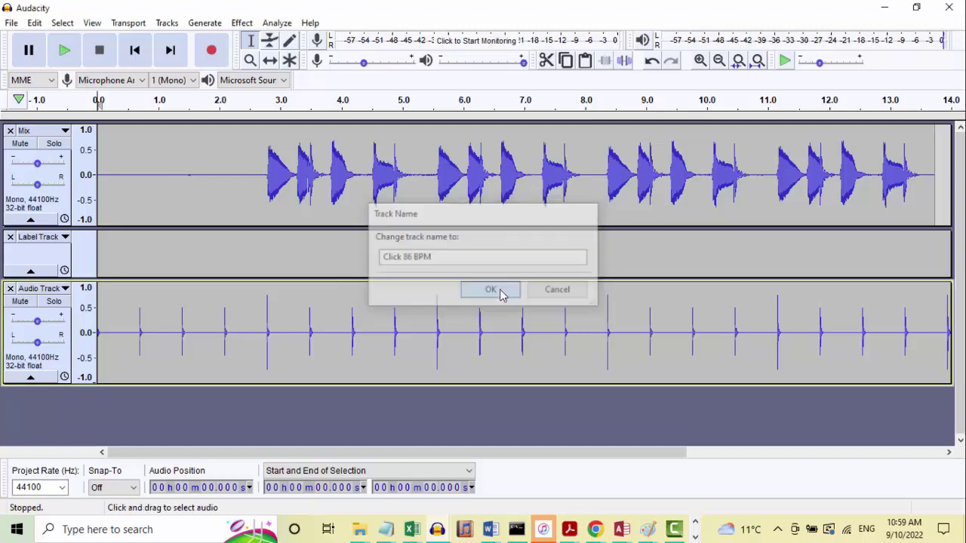
# - Rename the Mix track with a title beginning "Beach bum"
pyautogui.click(39, 130)
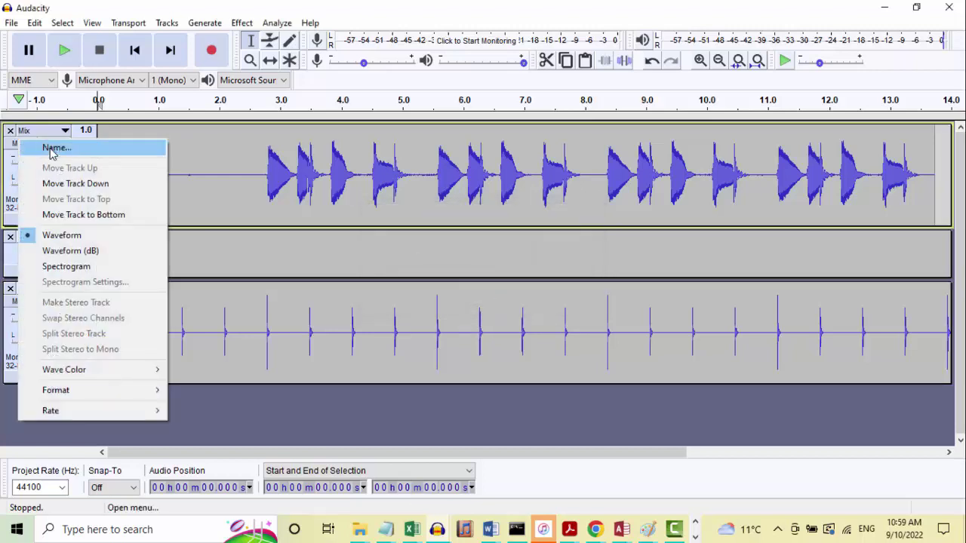
pyautogui.click(51, 151)
pyautogui.write('Bea')
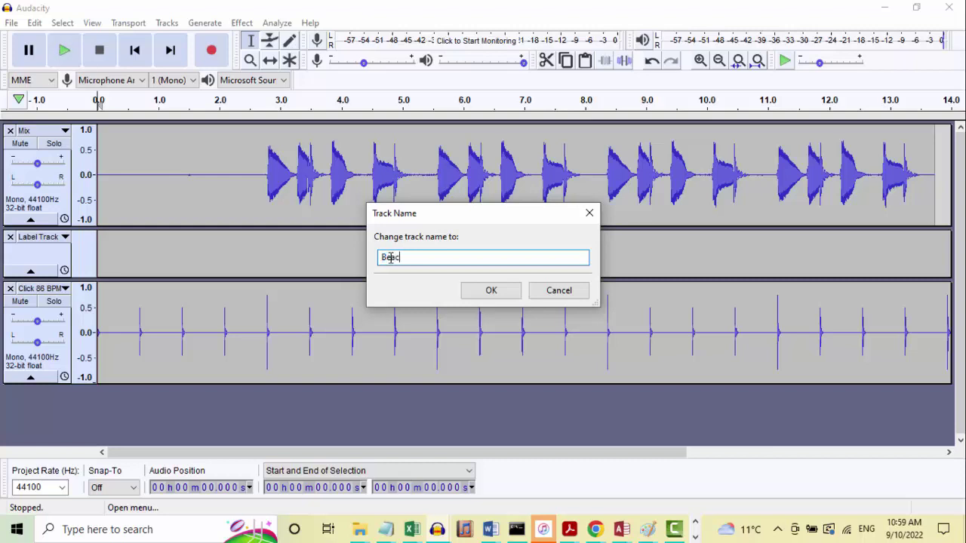
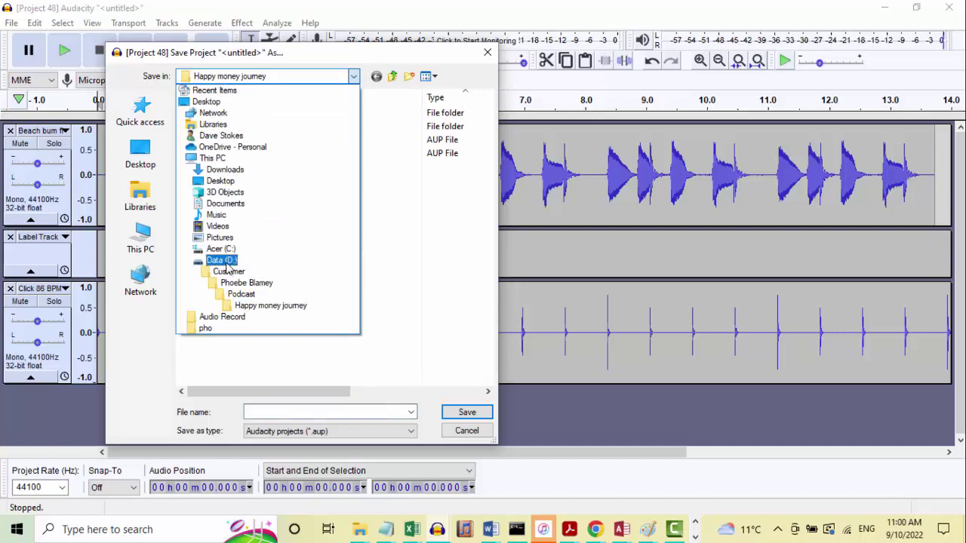
# - Set the project's save location to the Recordings\20221001 folder inside the collaborator's folder under AudioIntro on Data (D:)
pyautogui.click(225, 260)
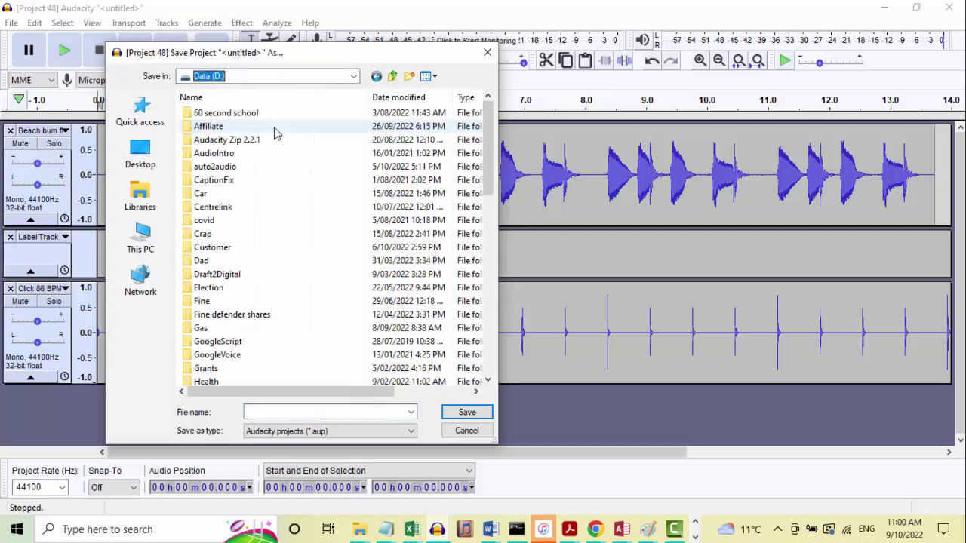
pyautogui.doubleClick(223, 153)
pyautogui.doubleClick(219, 126)
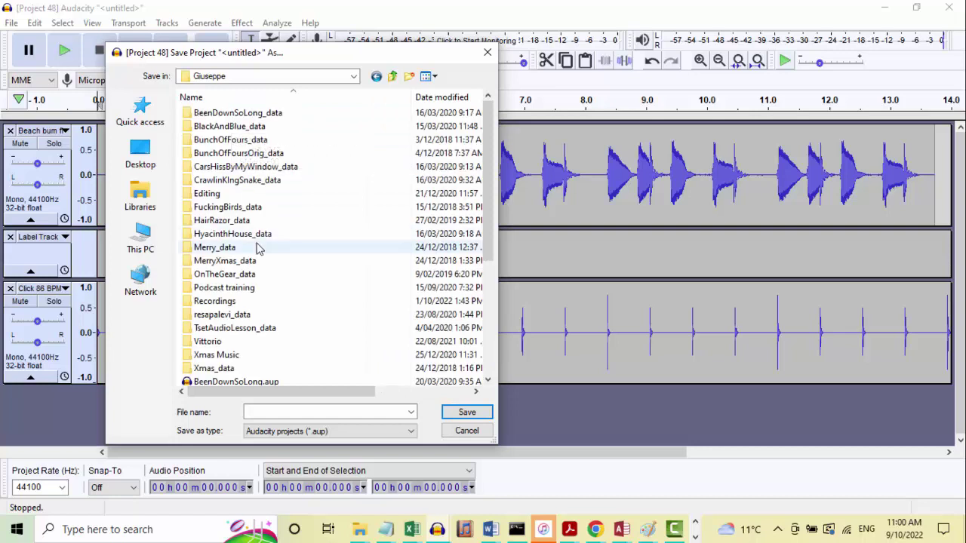
pyautogui.doubleClick(215, 302)
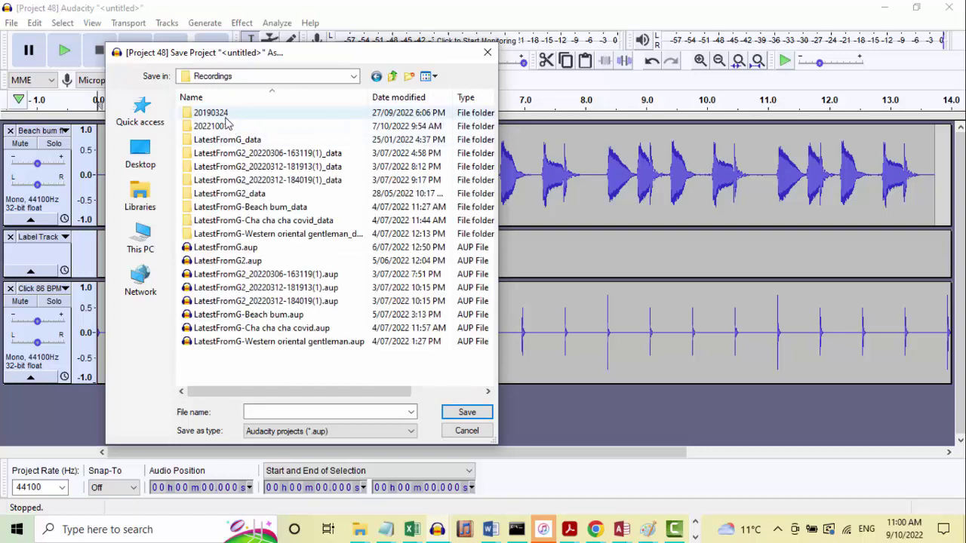
pyautogui.moveTo(223, 125)
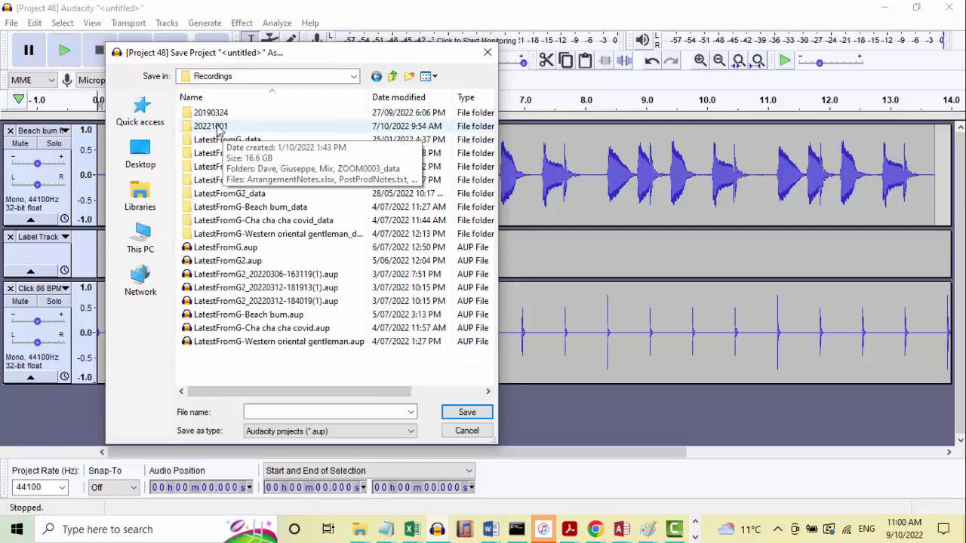
pyautogui.doubleClick(218, 126)
# - Create a folder named "Beach Bum" inside 20221001 and open it as the save location
pyautogui.moveTo(253, 129)
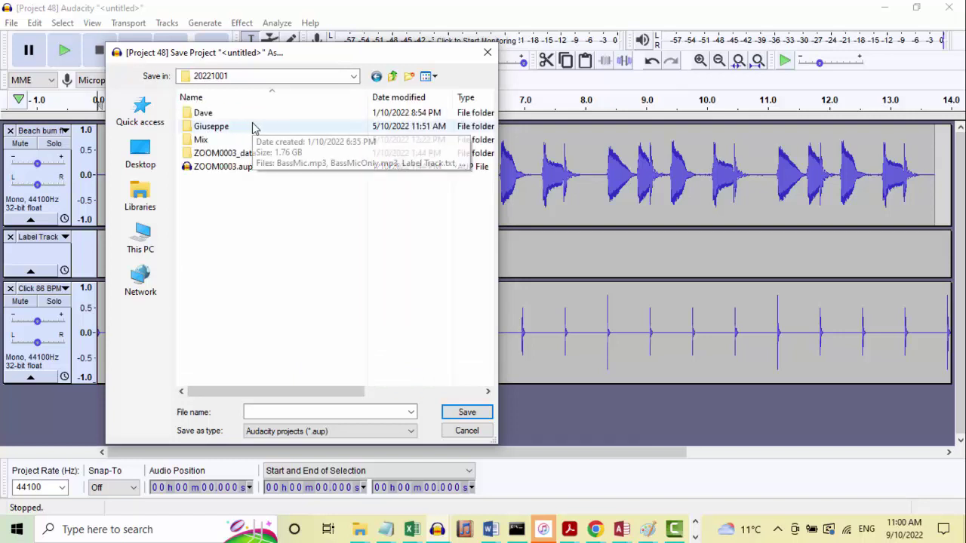
pyautogui.rightClick(285, 233)
pyautogui.moveTo(339, 379)
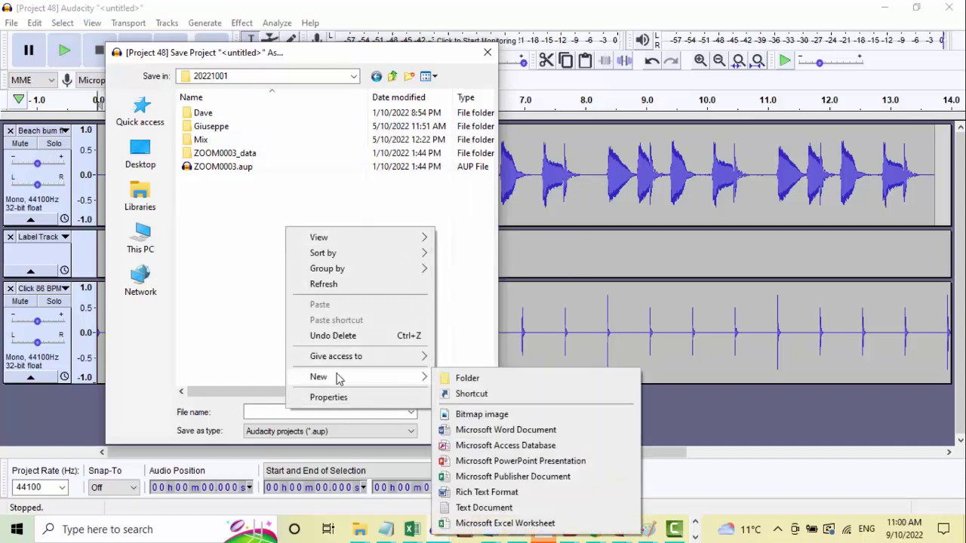
pyautogui.click(462, 378)
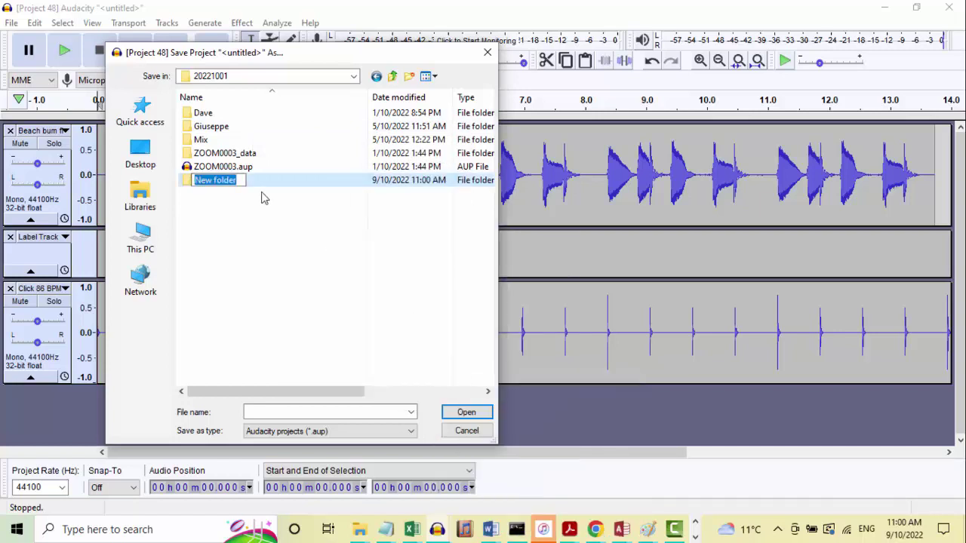
pyautogui.write('Beac')
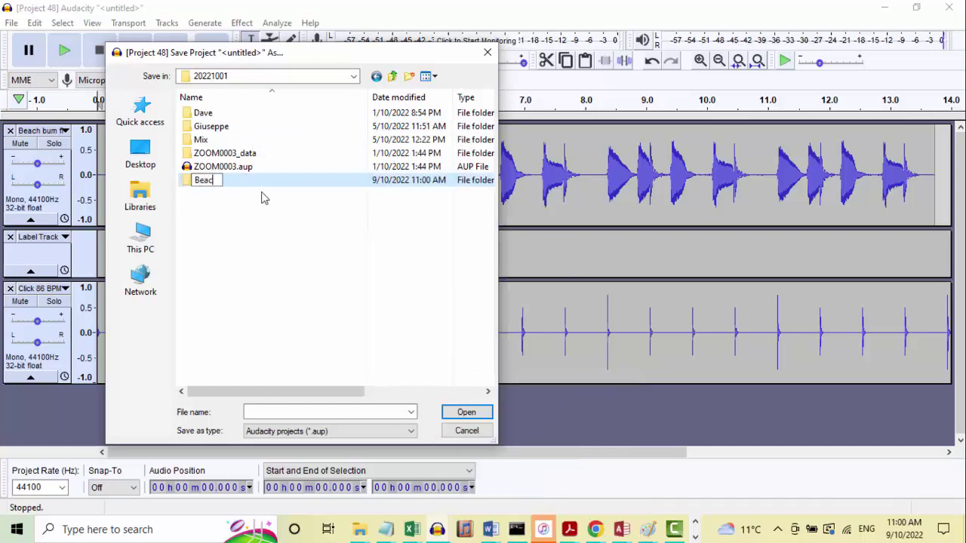
pyautogui.write('h Bum')
pyautogui.click(267, 181)
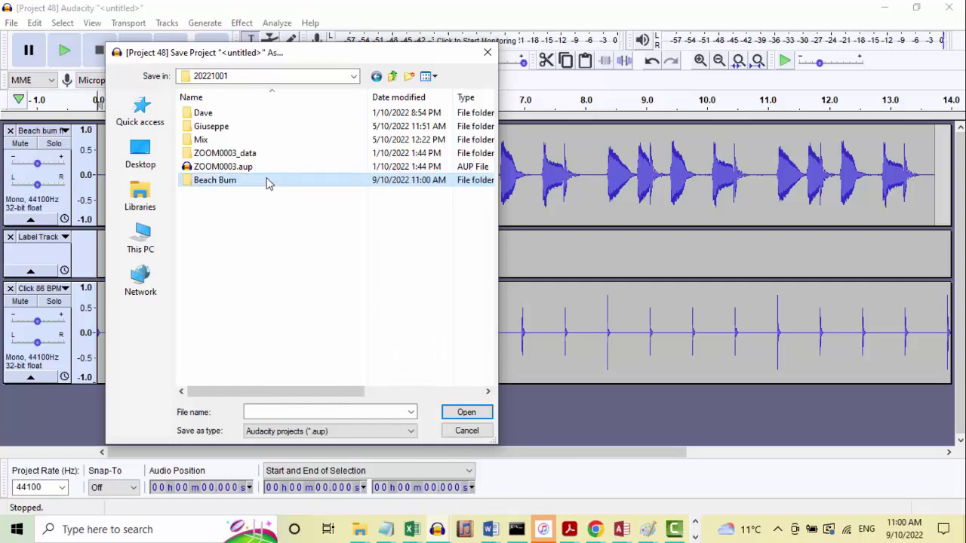
pyautogui.doubleClick(244, 181)
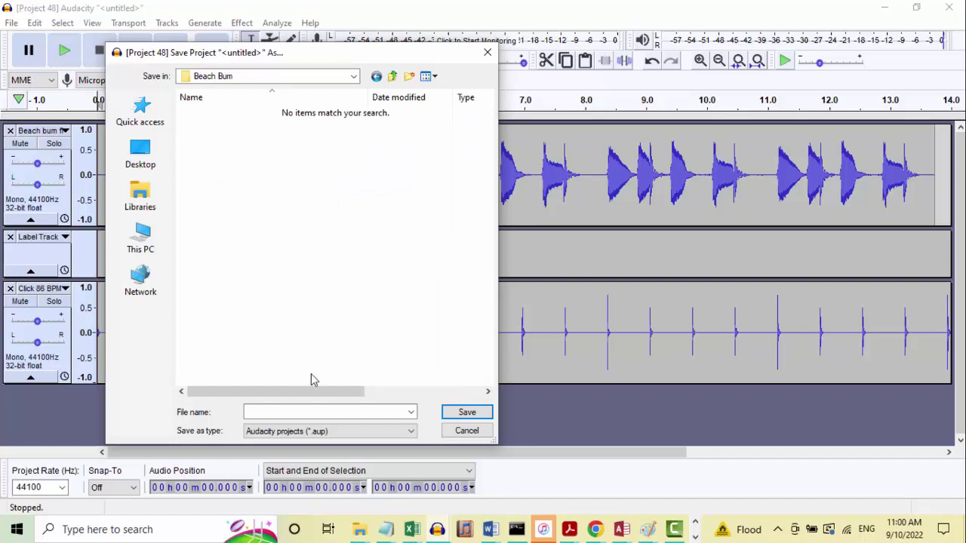
# - Save the project as "Beach bum first loop" in the Beach Bum folder
pyautogui.click(302, 411)
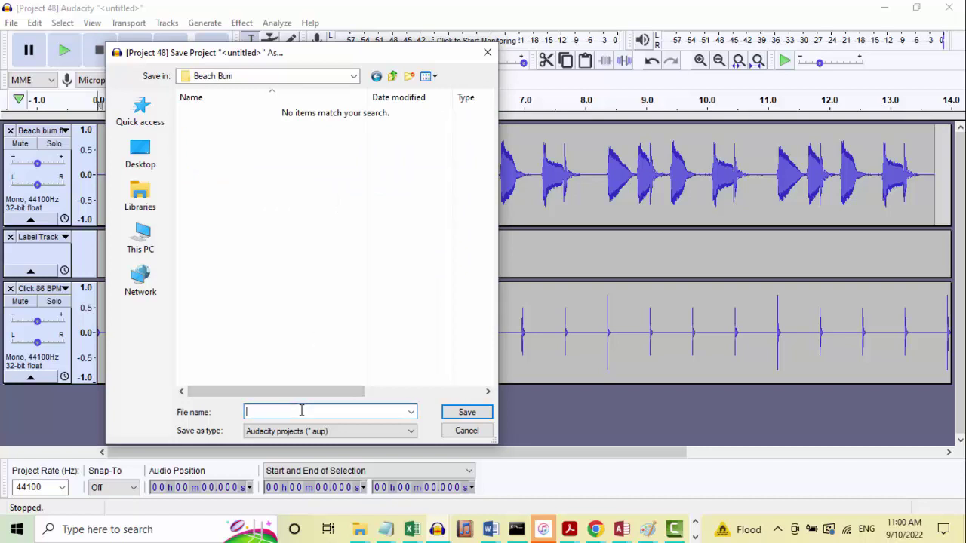
pyautogui.write('Beach bum first loop')
pyautogui.click(460, 412)
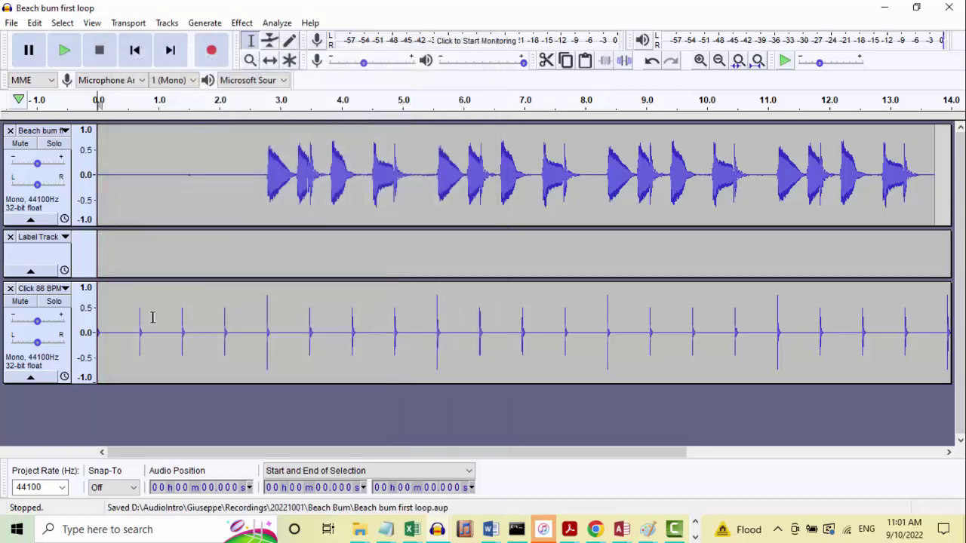